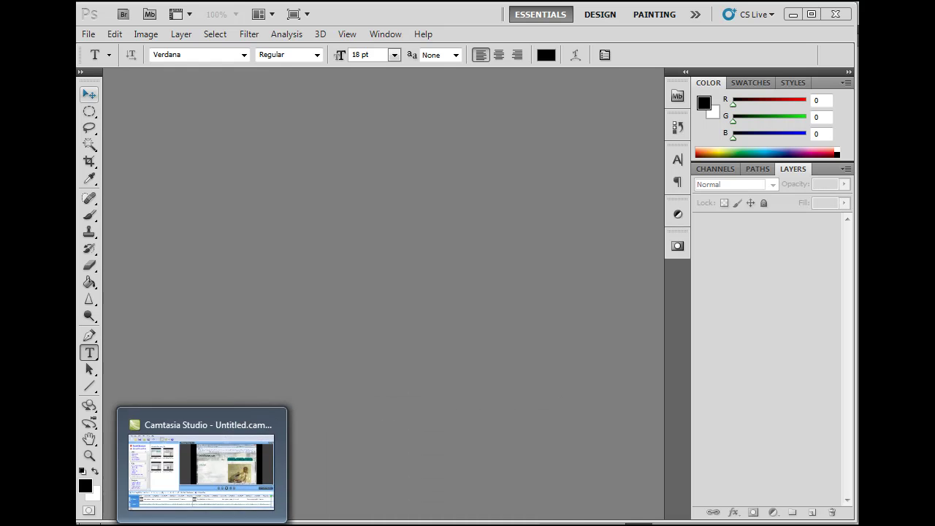
# Bring the My Website Internet Explorer window forward and reload the page to see the slideshow
pyautogui.moveTo(188, 525)
pyautogui.click(102, 439)
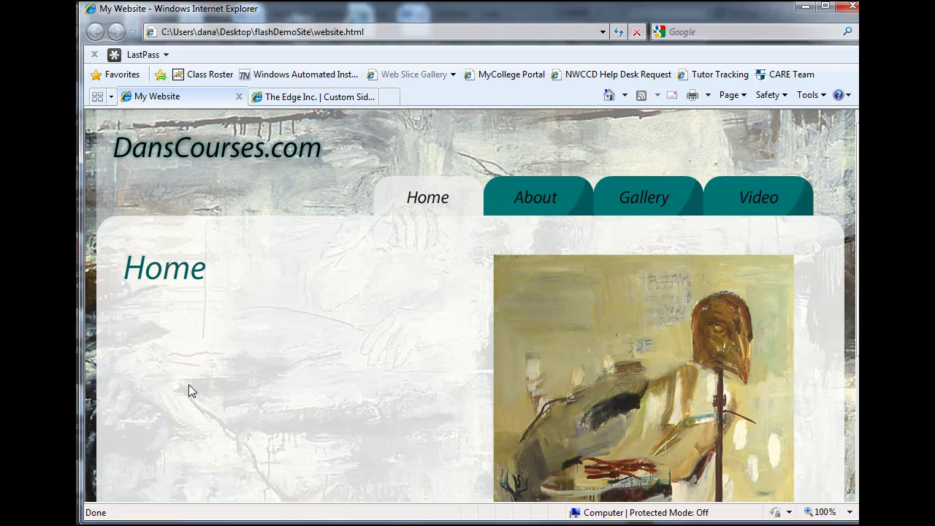
pyautogui.click(620, 33)
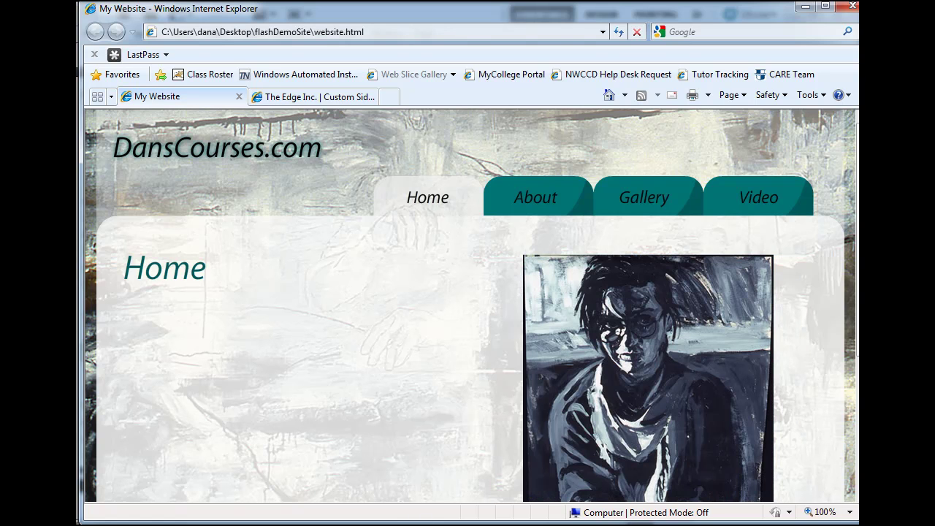
# Back in Photoshop, create a new 480 × 500 px document with Transparent background contents
pyautogui.click(352, 505)
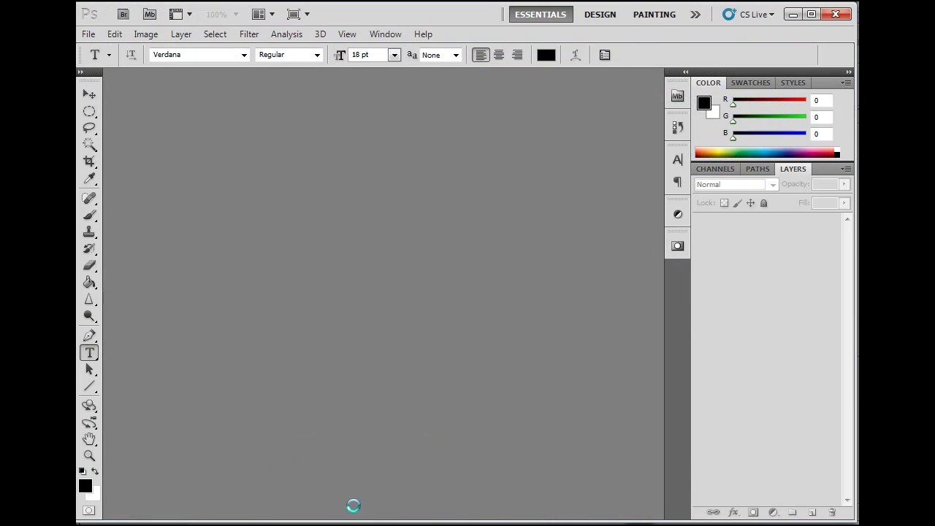
pyautogui.click(88, 34)
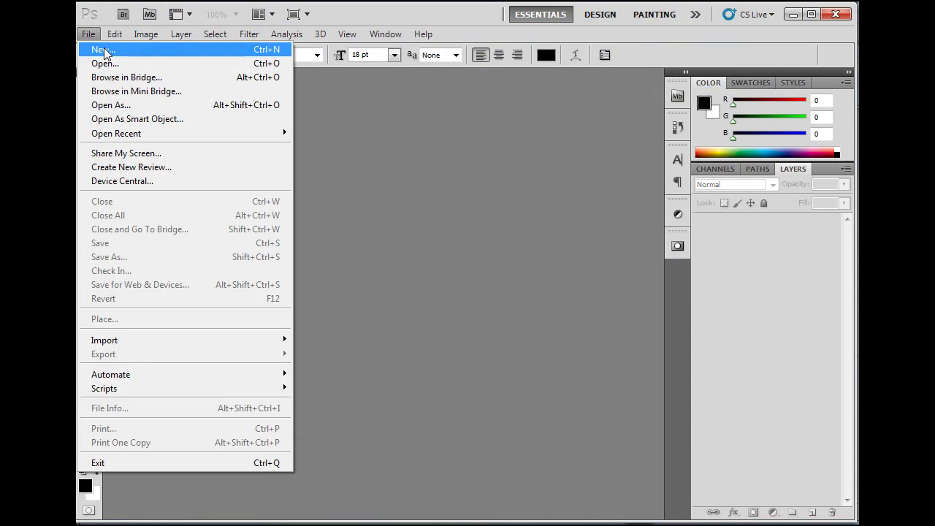
pyautogui.click(102, 50)
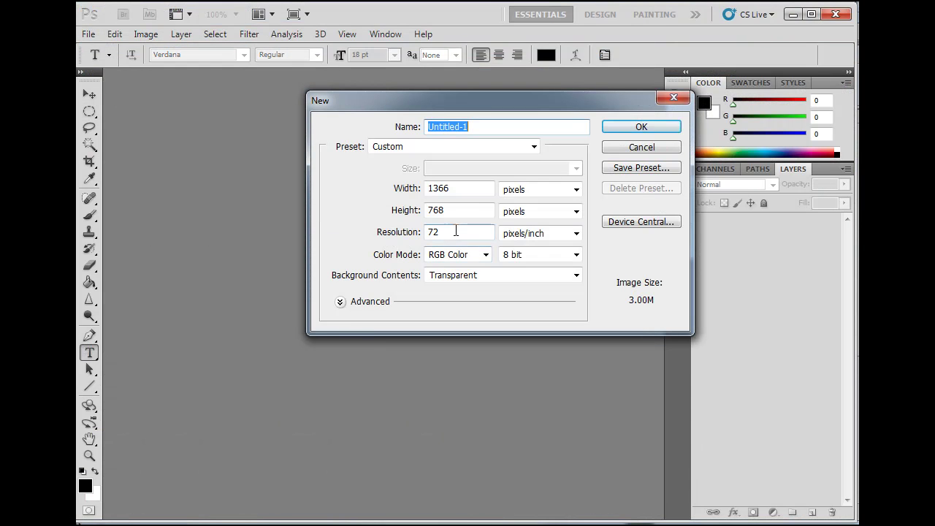
pyautogui.click(400, 214)
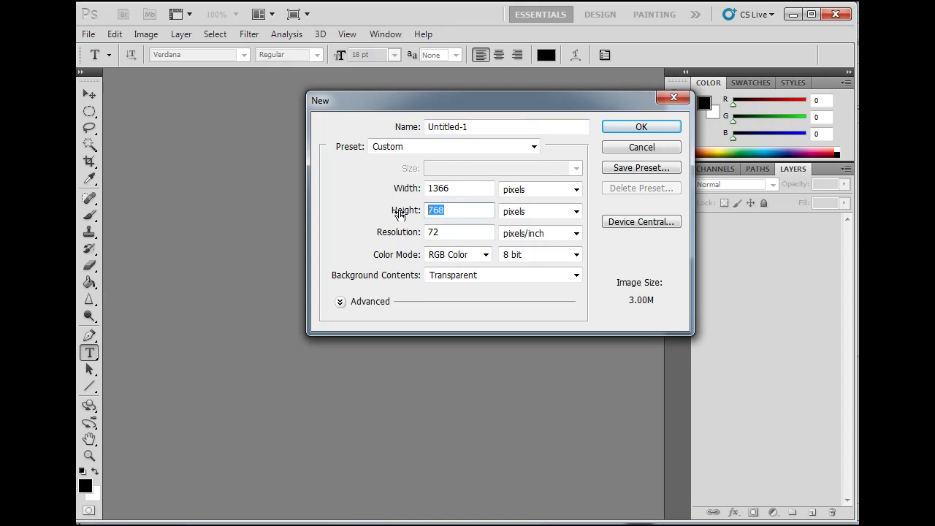
pyautogui.write('500')
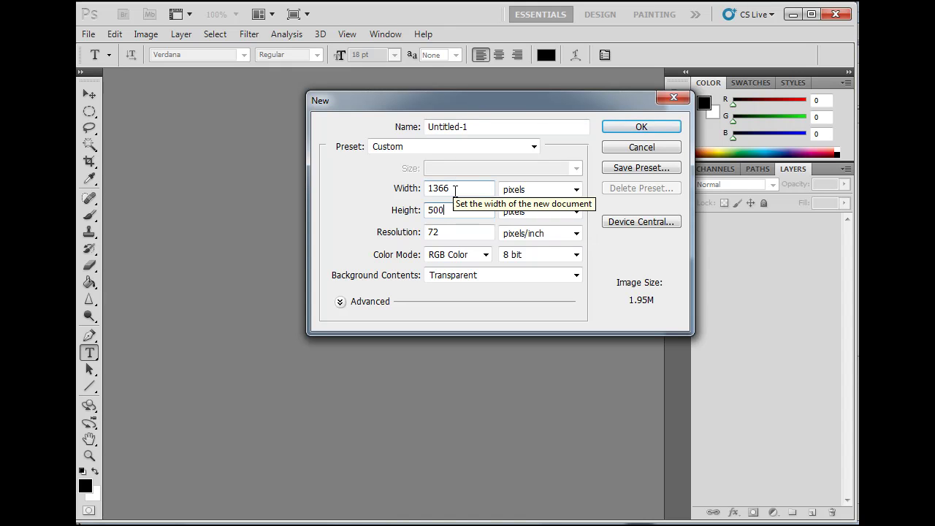
pyautogui.doubleClick(454, 188)
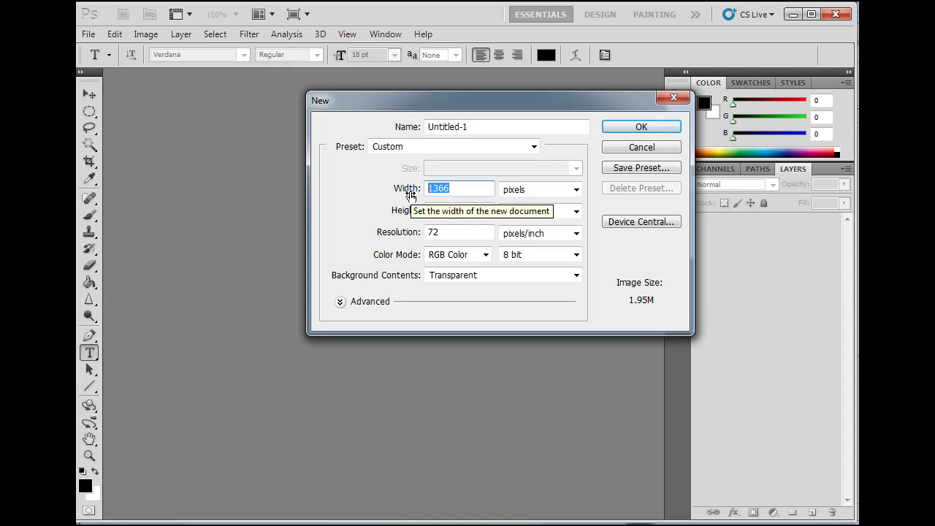
pyautogui.write('480')
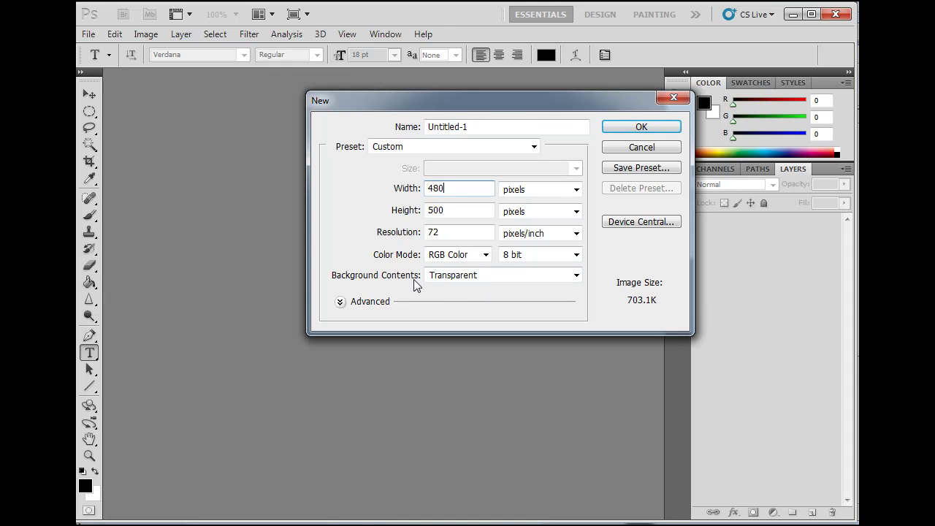
pyautogui.click(477, 282)
pyautogui.click(478, 313)
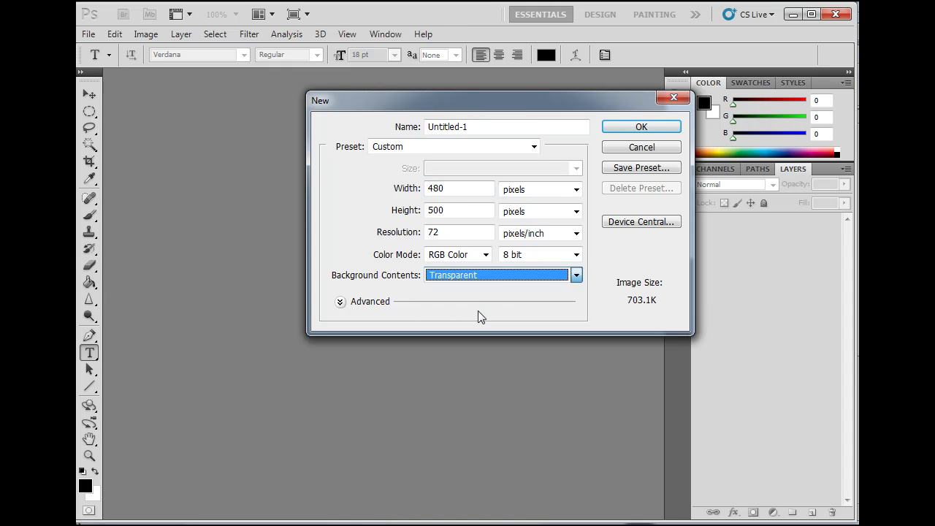
pyautogui.click(629, 128)
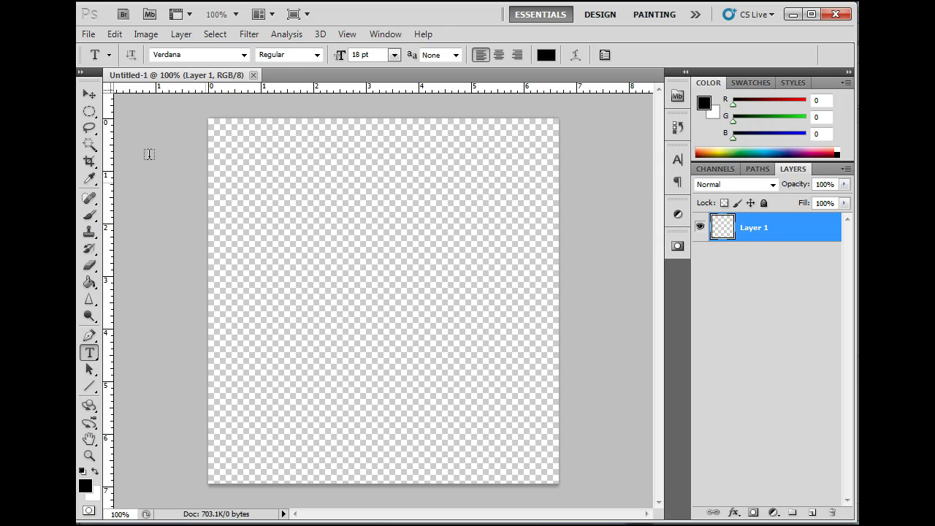
# Draw a rectangular marquee selection spanning the canvas width, short of the top and bottom
pyautogui.click(89, 111)
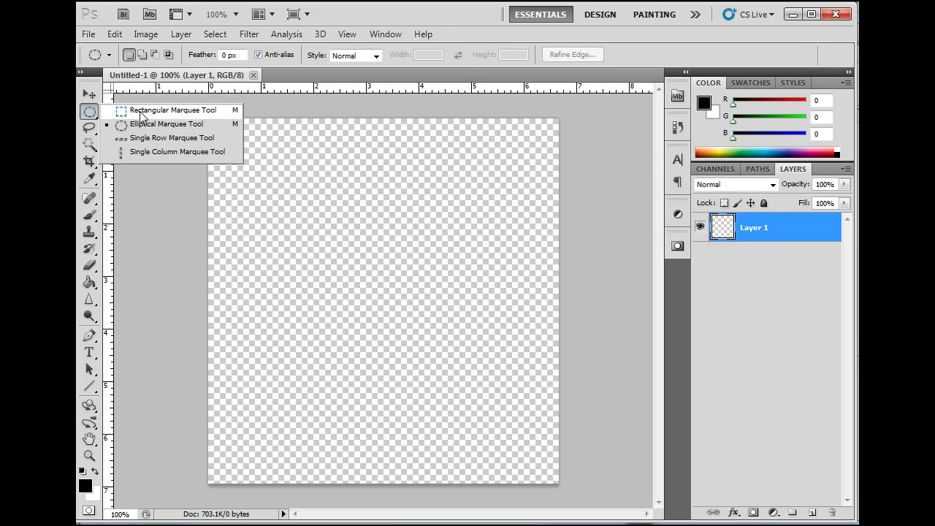
pyautogui.click(168, 109)
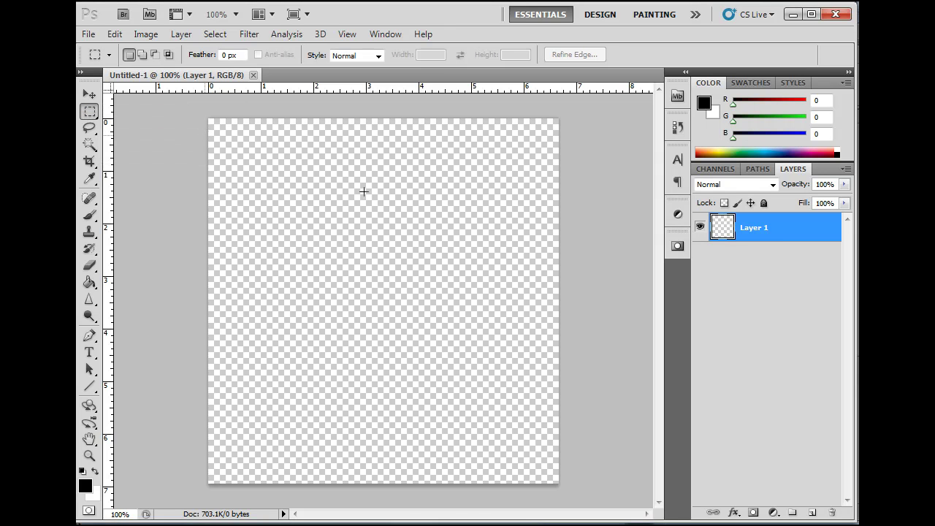
pyautogui.moveTo(532, 429); pyautogui.dragTo(604, 460)
pyautogui.moveTo(605, 459); pyautogui.dragTo(605, 460)
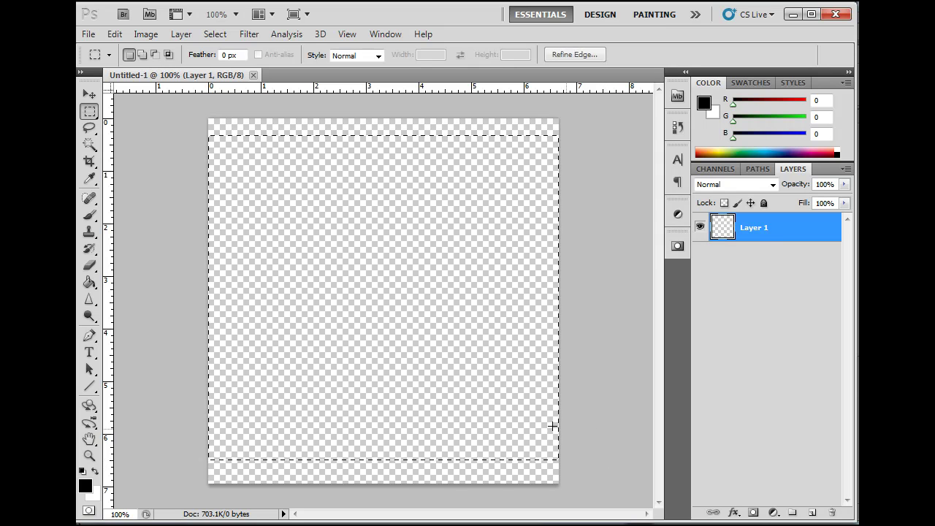
# Fill the selected band with black using the Paint Bucket Tool
pyautogui.click(90, 283)
pyautogui.moveTo(89, 284); pyautogui.dragTo(162, 297)
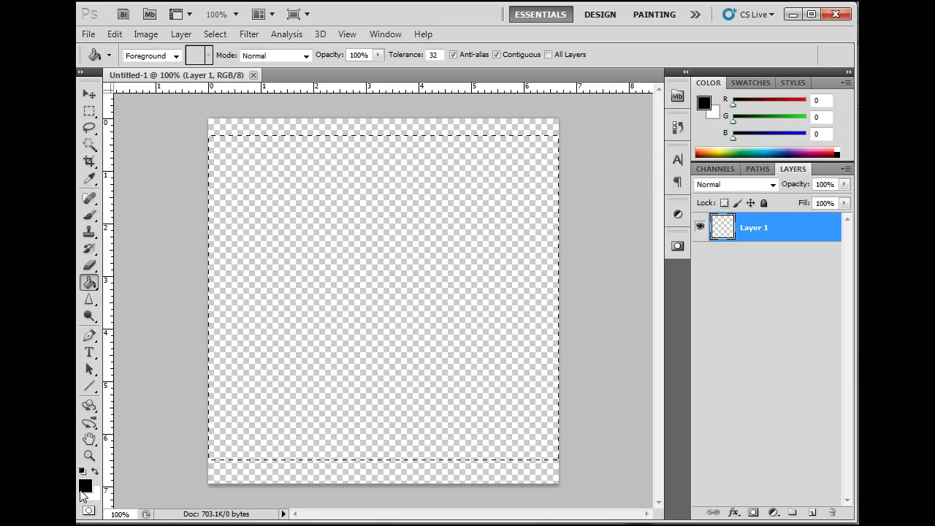
pyautogui.click(338, 326)
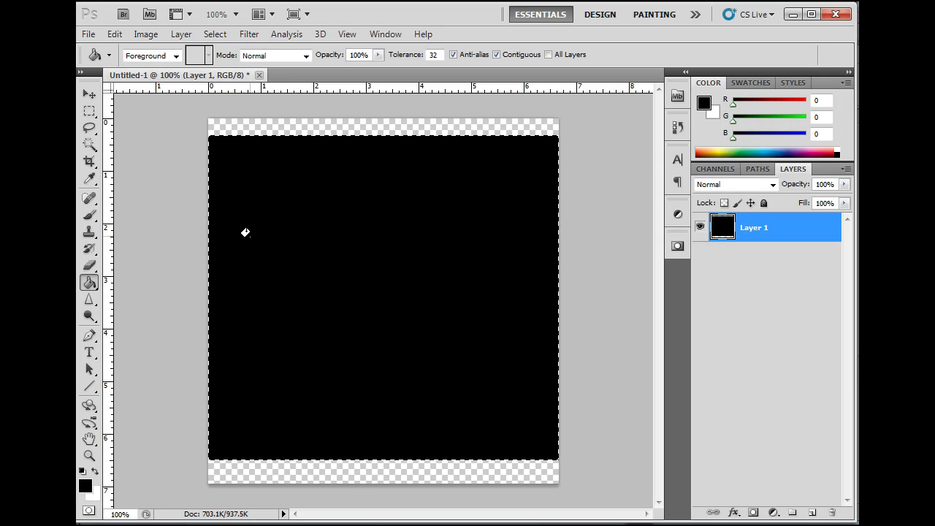
# Choose the Brush Tool with the 60 px scattered brush preset
pyautogui.moveTo(92, 217); pyautogui.dragTo(143, 215)
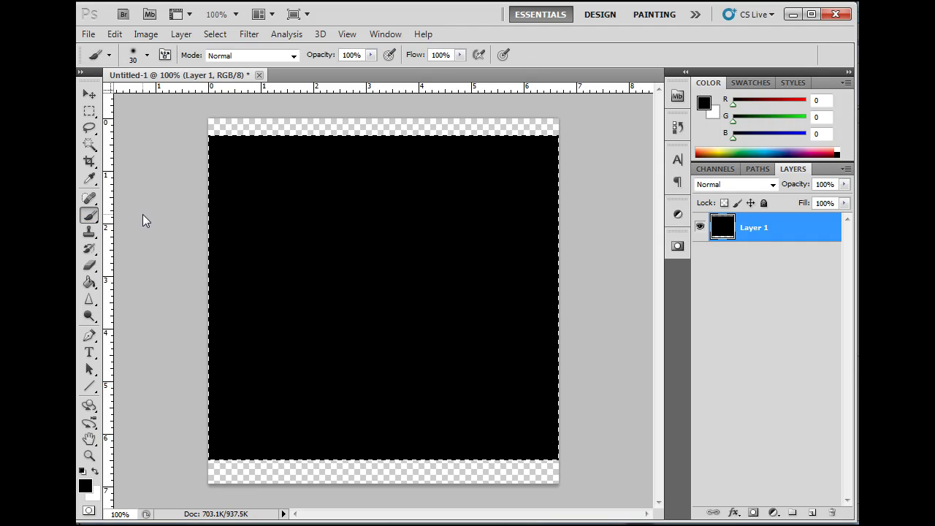
pyautogui.click(147, 54)
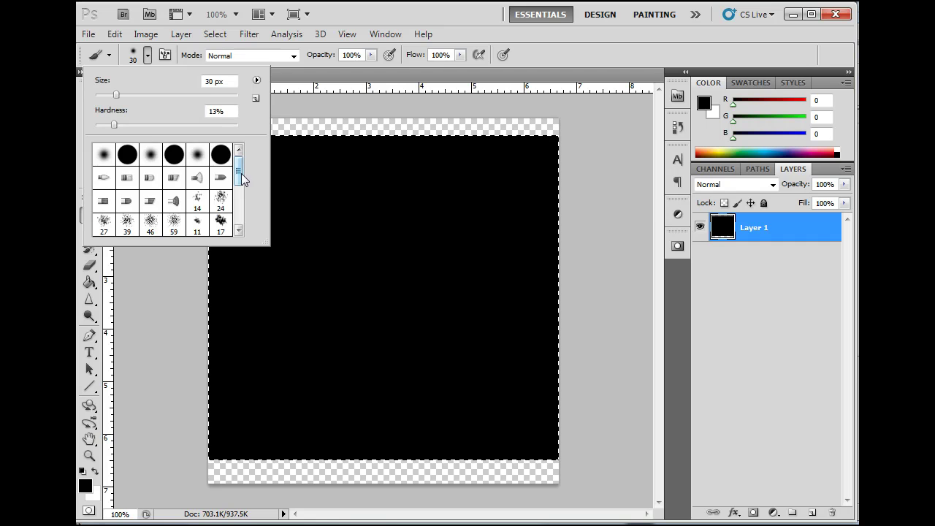
pyautogui.moveTo(242, 174)
pyautogui.mouseDown()
pyautogui.moveTo(241, 233)
pyautogui.moveTo(240, 182)
pyautogui.mouseUp()
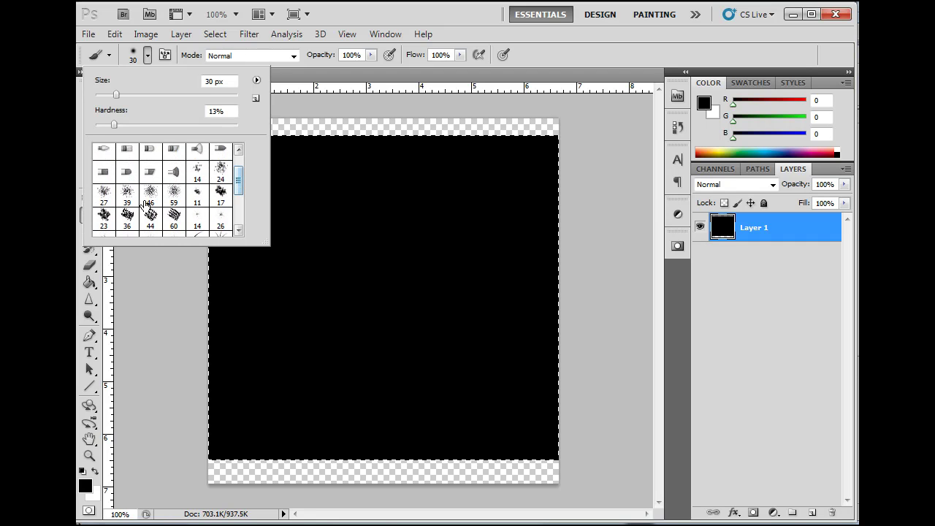
pyautogui.click(174, 216)
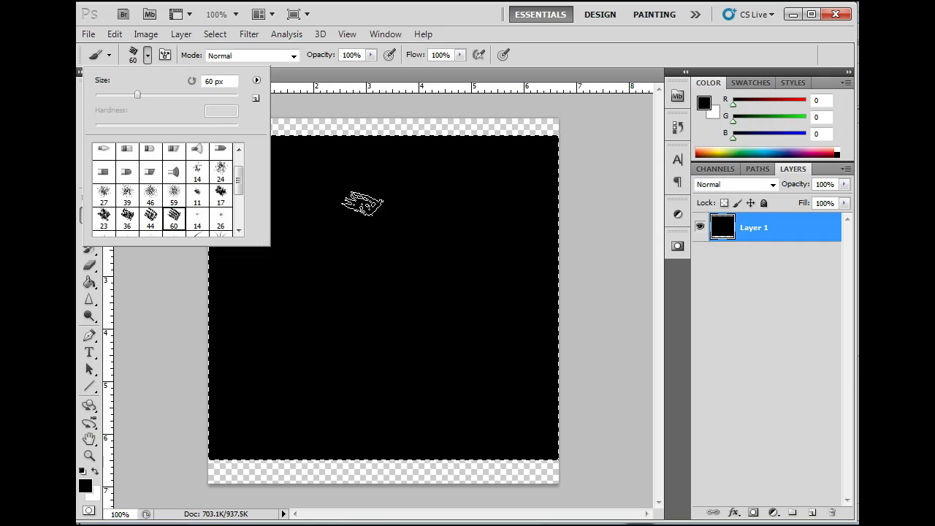
pyautogui.click(450, 127)
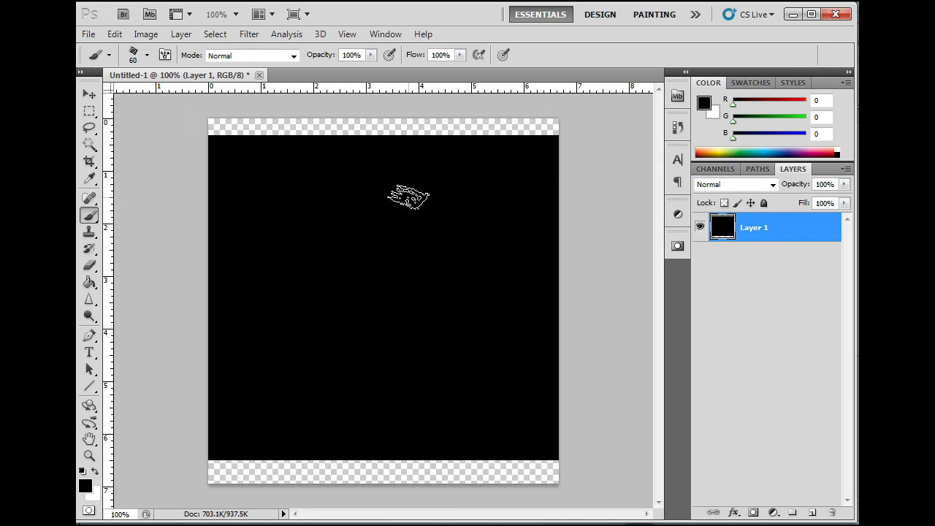
# Paint rough black strokes along the top and bottom edges of the band
pyautogui.moveTo(537, 146)
pyautogui.mouseDown()
pyautogui.moveTo(517, 164)
pyautogui.moveTo(516, 134)
pyautogui.moveTo(498, 125)
pyautogui.moveTo(511, 167)
pyautogui.moveTo(548, 143)
pyautogui.moveTo(539, 171)
pyautogui.moveTo(396, 108)
pyautogui.moveTo(429, 136)
pyautogui.moveTo(442, 166)
pyautogui.moveTo(445, 141)
pyautogui.moveTo(464, 133)
pyautogui.moveTo(462, 162)
pyautogui.moveTo(405, 137)
pyautogui.moveTo(399, 150)
pyautogui.moveTo(364, 154)
pyautogui.moveTo(348, 144)
pyautogui.moveTo(358, 129)
pyautogui.moveTo(350, 185)
pyautogui.moveTo(312, 139)
pyautogui.moveTo(307, 199)
pyautogui.moveTo(283, 169)
pyautogui.moveTo(275, 136)
pyautogui.moveTo(253, 183)
pyautogui.moveTo(233, 135)
pyautogui.moveTo(223, 206)
pyautogui.moveTo(210, 135)
pyautogui.moveTo(245, 175)
pyautogui.moveTo(241, 153)
pyautogui.moveTo(225, 153)
pyautogui.moveTo(258, 139)
pyautogui.mouseUp()
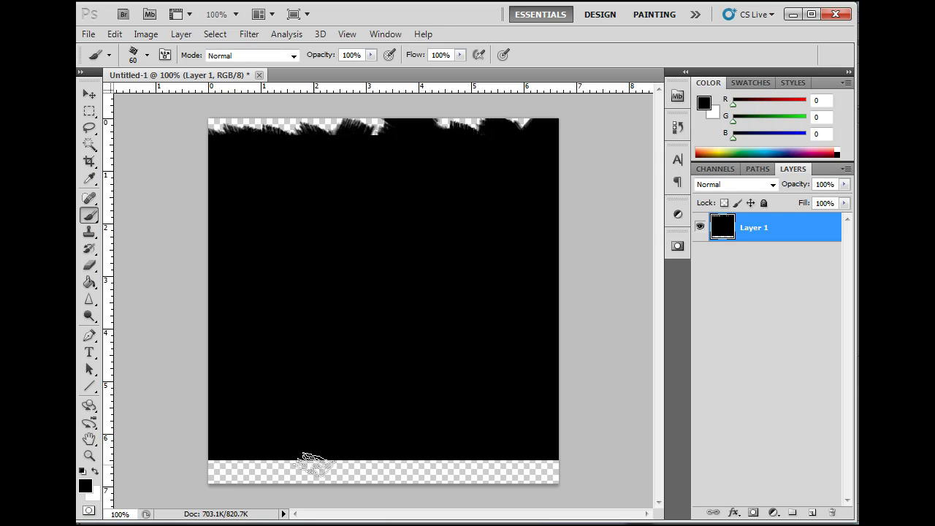
pyautogui.moveTo(317, 467)
pyautogui.mouseDown()
pyautogui.moveTo(354, 440)
pyautogui.moveTo(363, 462)
pyautogui.moveTo(317, 453)
pyautogui.moveTo(270, 466)
pyautogui.moveTo(243, 447)
pyautogui.moveTo(241, 471)
pyautogui.mouseUp()
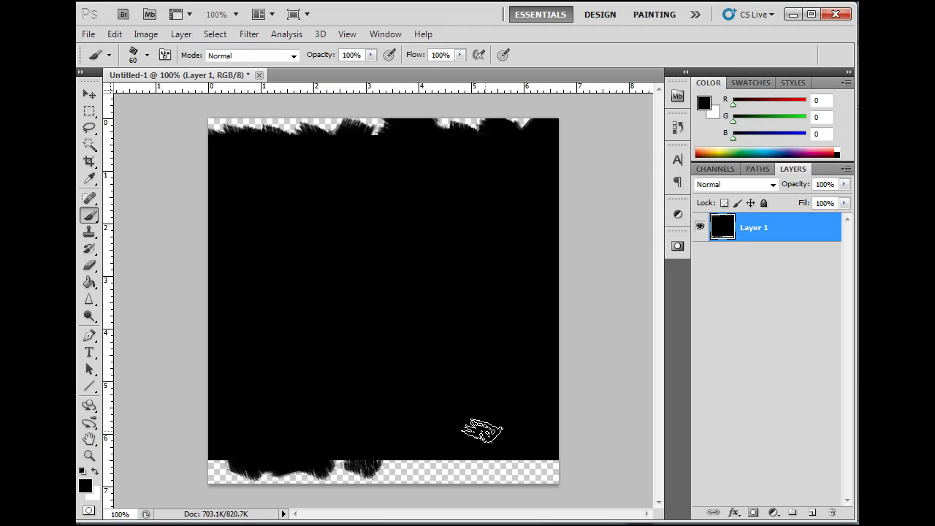
pyautogui.moveTo(488, 458)
pyautogui.mouseDown()
pyautogui.moveTo(515, 443)
pyautogui.moveTo(519, 465)
pyautogui.moveTo(536, 454)
pyautogui.moveTo(536, 470)
pyautogui.moveTo(434, 402)
pyautogui.moveTo(434, 466)
pyautogui.moveTo(405, 441)
pyautogui.moveTo(386, 460)
pyautogui.mouseUp()
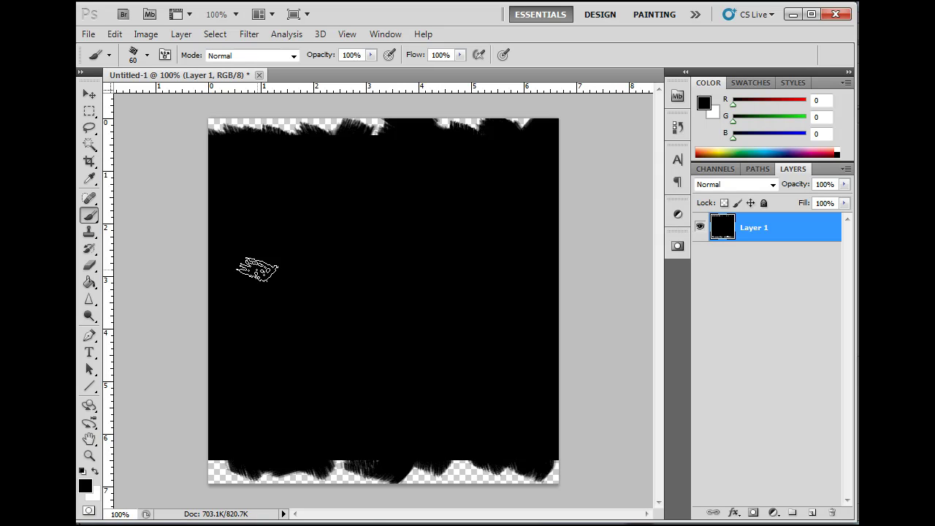
# Set the Brush Tool to a 14 px brush tip
pyautogui.click(92, 214)
pyautogui.click(148, 55)
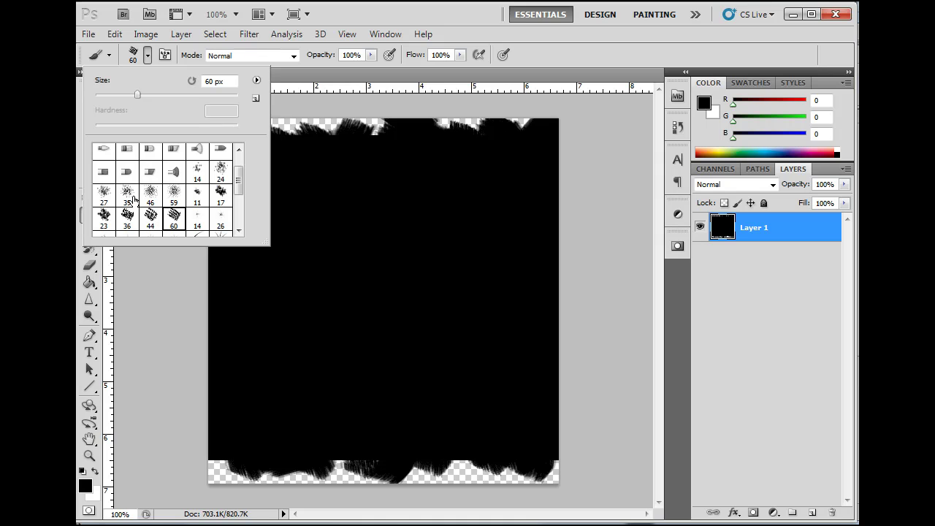
pyautogui.click(198, 176)
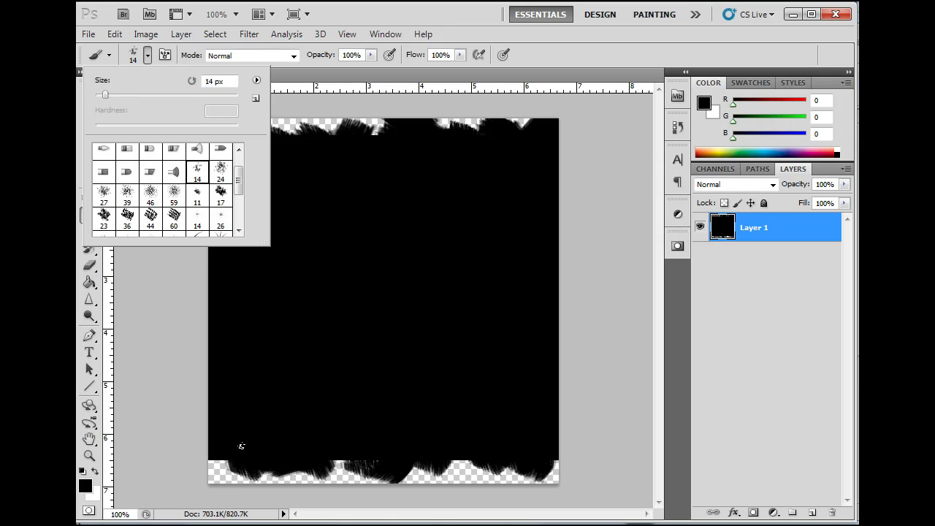
pyautogui.click(339, 472)
# Paint black over the white specks along the bottom edge, corners, and top edge
pyautogui.moveTo(339, 472)
pyautogui.mouseDown()
pyautogui.moveTo(346, 457)
pyautogui.moveTo(337, 466)
pyautogui.moveTo(385, 462)
pyautogui.mouseUp()
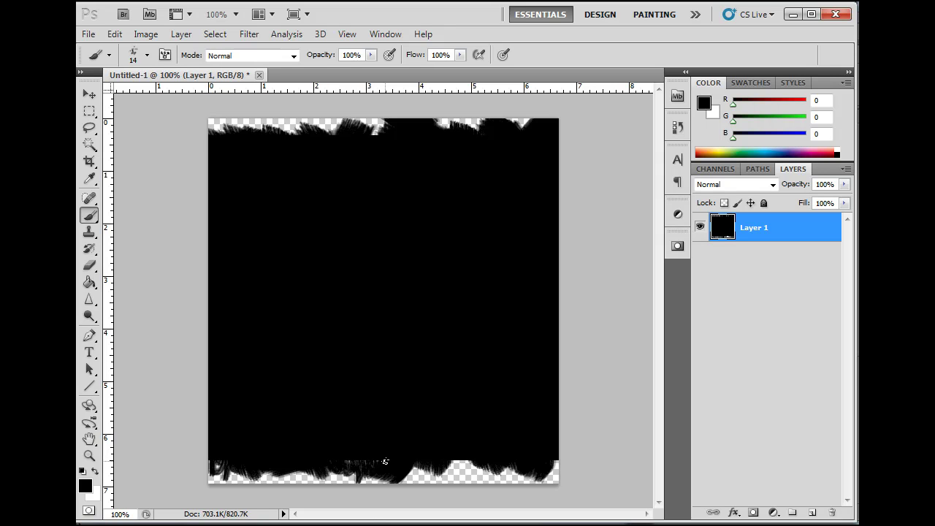
pyautogui.moveTo(462, 463); pyautogui.dragTo(473, 473)
pyautogui.moveTo(552, 463)
pyautogui.mouseDown()
pyautogui.moveTo(559, 467)
pyautogui.moveTo(546, 452)
pyautogui.mouseUp()
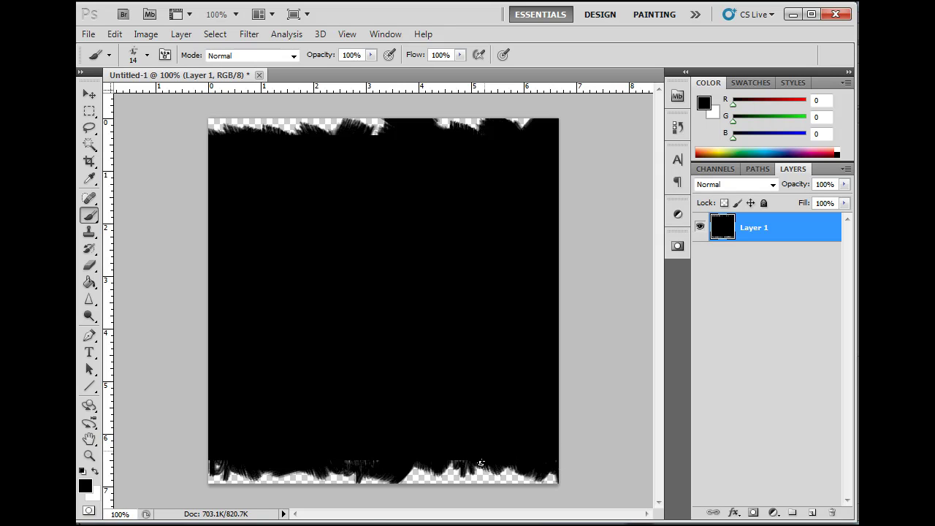
pyautogui.moveTo(461, 471)
pyautogui.mouseDown()
pyautogui.moveTo(448, 467)
pyautogui.moveTo(436, 443)
pyautogui.mouseUp()
pyautogui.moveTo(363, 445)
pyautogui.mouseDown()
pyautogui.moveTo(324, 497)
pyautogui.moveTo(266, 472)
pyautogui.mouseUp()
pyautogui.moveTo(219, 451)
pyautogui.mouseDown()
pyautogui.moveTo(214, 474)
pyautogui.moveTo(204, 459)
pyautogui.mouseUp()
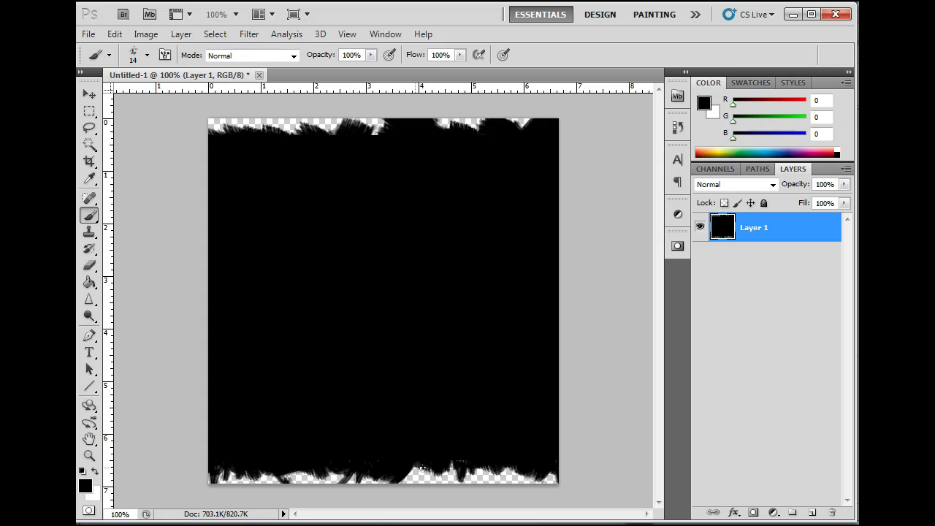
pyautogui.moveTo(409, 457)
pyautogui.mouseDown()
pyautogui.moveTo(429, 486)
pyautogui.moveTo(426, 461)
pyautogui.moveTo(427, 473)
pyautogui.moveTo(412, 476)
pyautogui.mouseUp()
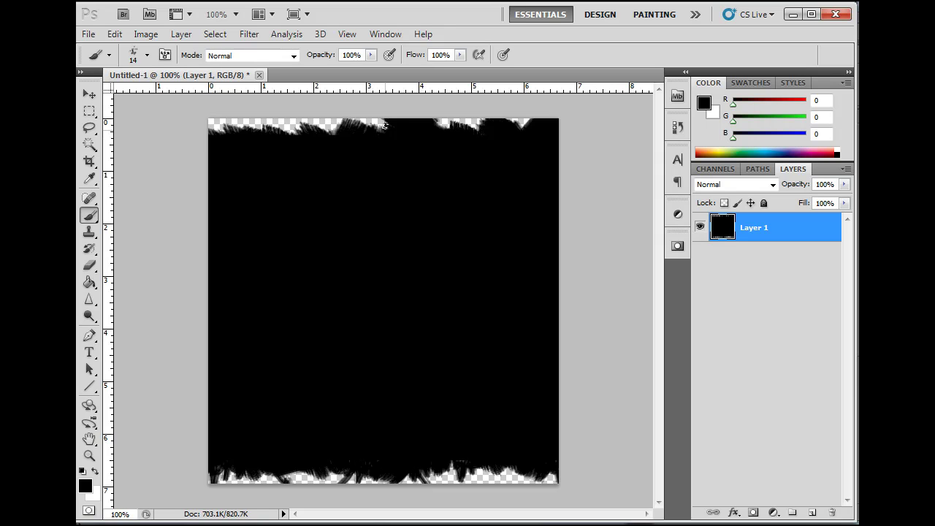
pyautogui.click(294, 125)
# Erase a ragged notch into the top edge using the Eraser with a 44 px scattered tip
pyautogui.click(89, 266)
pyautogui.moveTo(88, 265); pyautogui.dragTo(131, 270)
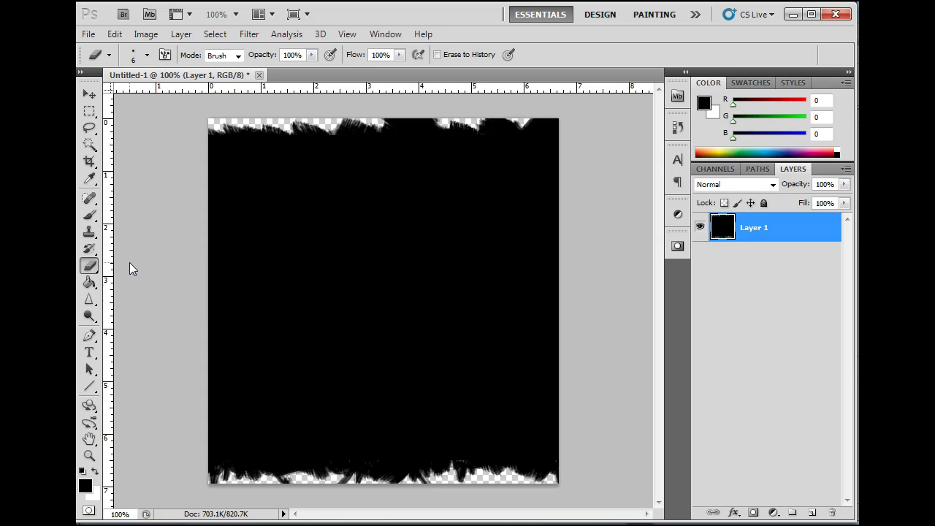
pyautogui.click(147, 55)
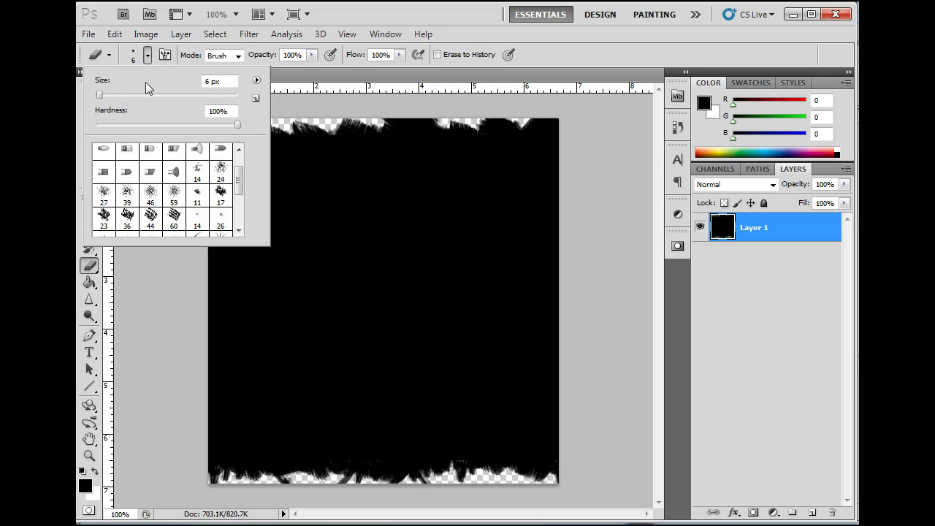
pyautogui.click(156, 222)
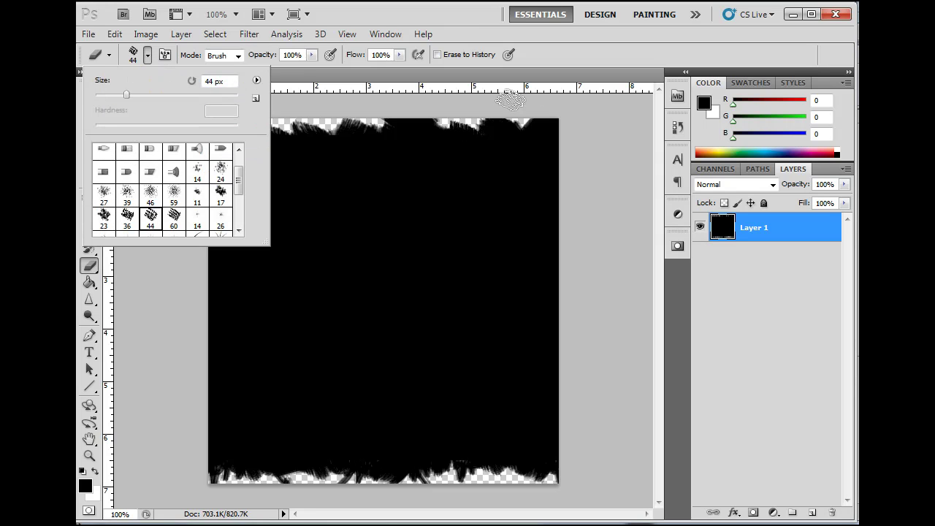
pyautogui.click(539, 103)
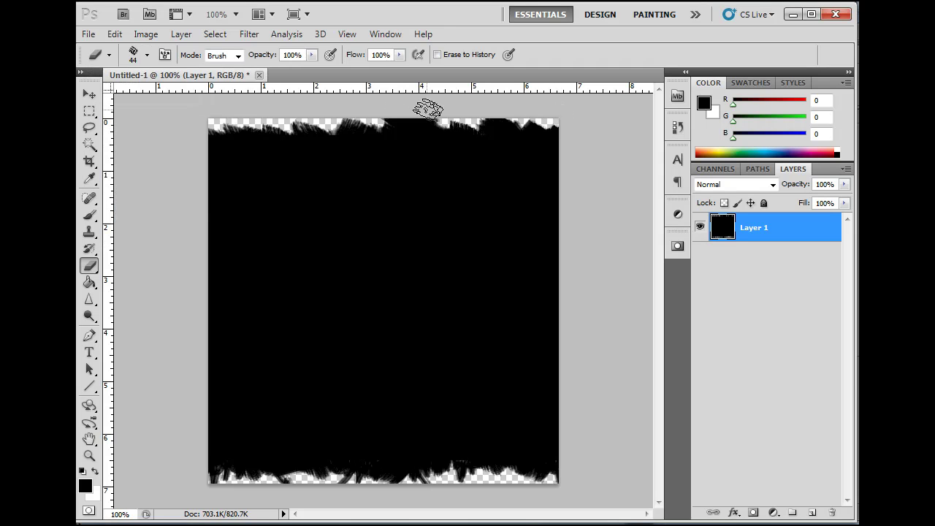
pyautogui.moveTo(428, 109)
pyautogui.mouseDown()
pyautogui.moveTo(411, 132)
pyautogui.moveTo(399, 99)
pyautogui.moveTo(380, 110)
pyautogui.mouseUp()
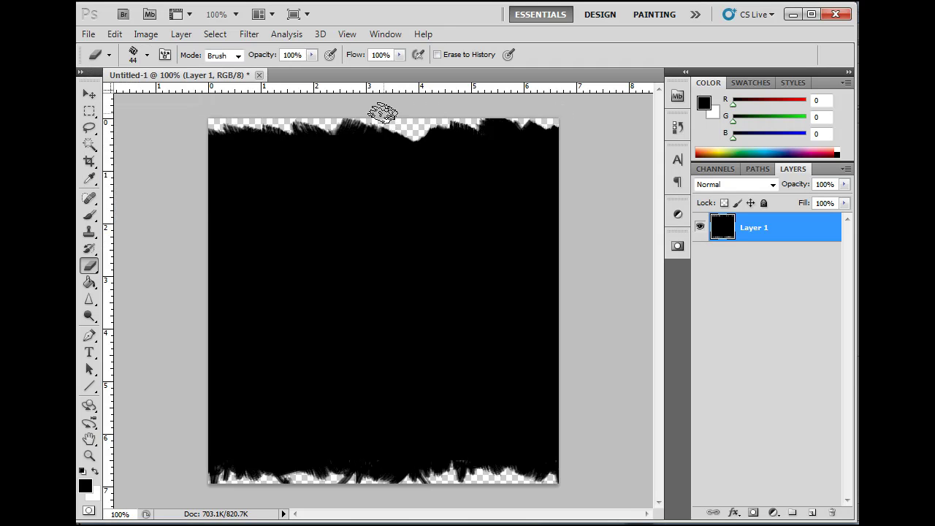
# Touch up part of the top notch and a bottom-edge spot with black brush strokes
pyautogui.click(89, 215)
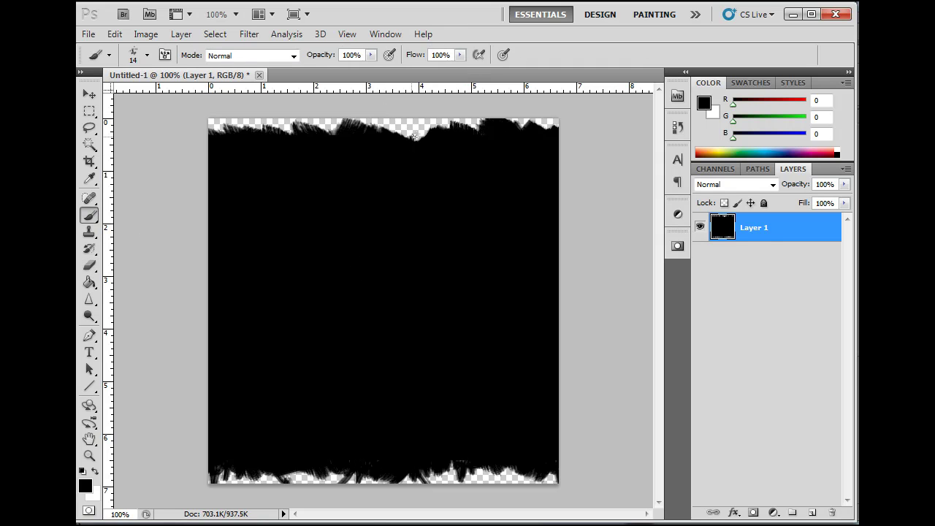
pyautogui.moveTo(418, 132)
pyautogui.mouseDown()
pyautogui.moveTo(419, 140)
pyautogui.moveTo(396, 119)
pyautogui.moveTo(430, 137)
pyautogui.mouseUp()
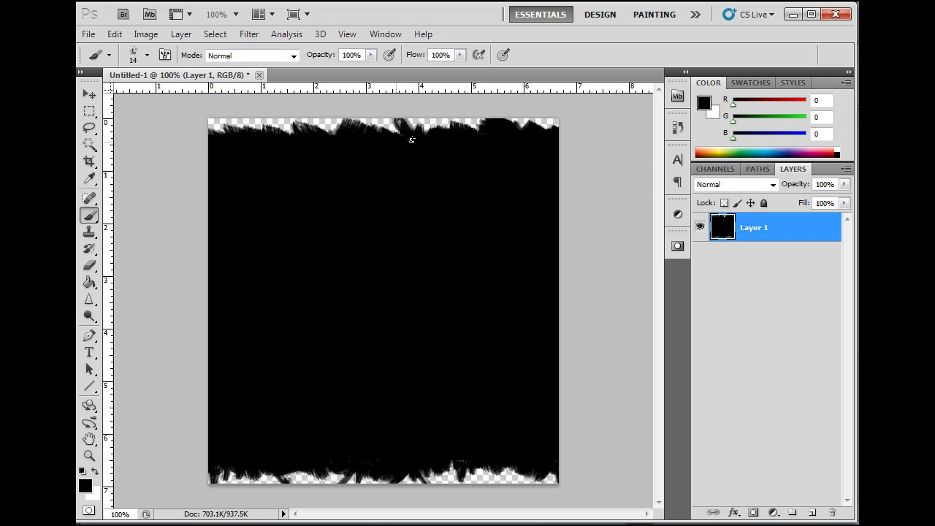
pyautogui.click(89, 266)
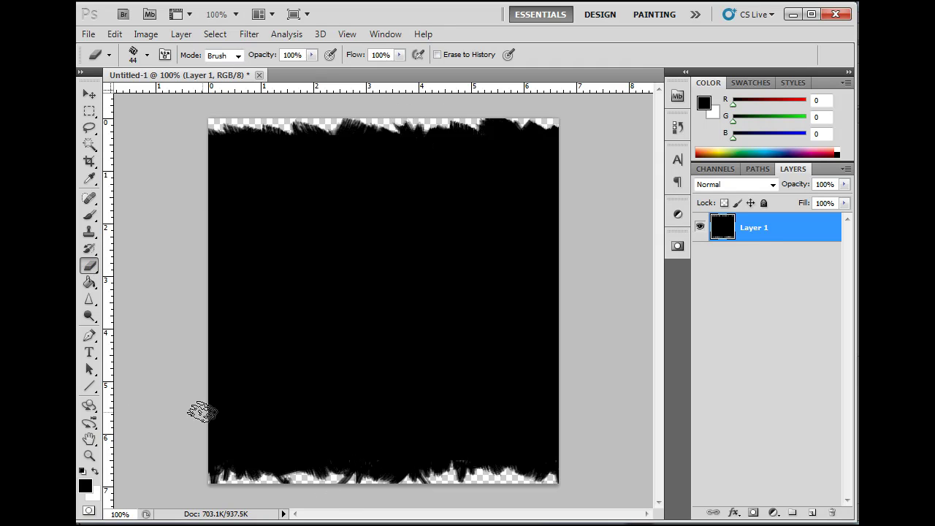
pyautogui.click(89, 317)
pyautogui.click(89, 215)
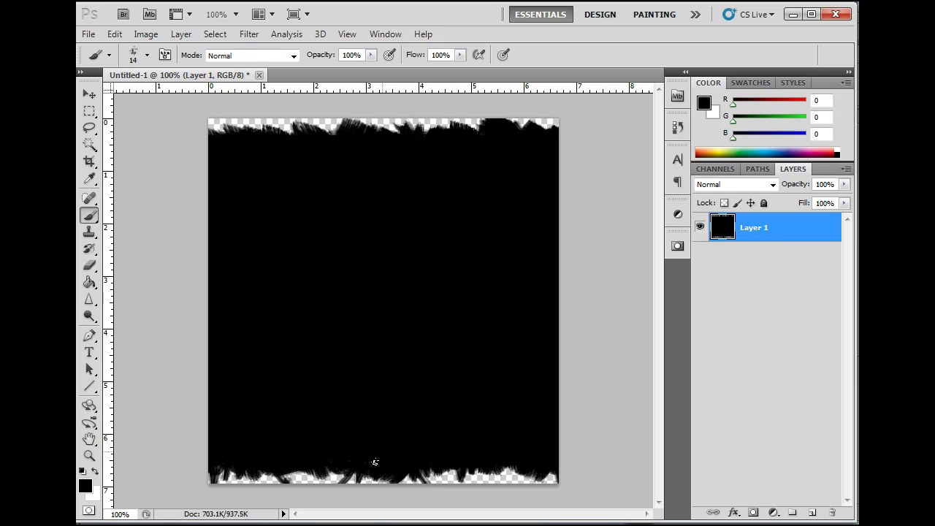
pyautogui.moveTo(350, 454)
pyautogui.mouseDown()
pyautogui.moveTo(345, 475)
pyautogui.moveTo(318, 475)
pyautogui.mouseUp()
# In Save for Web & Devices, set the output format to PNG-24
pyautogui.click(88, 34)
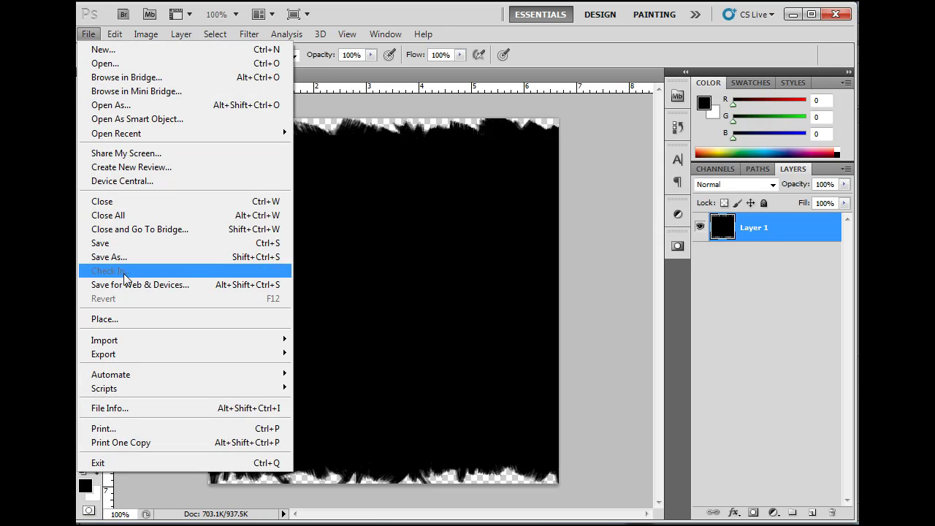
pyautogui.click(124, 285)
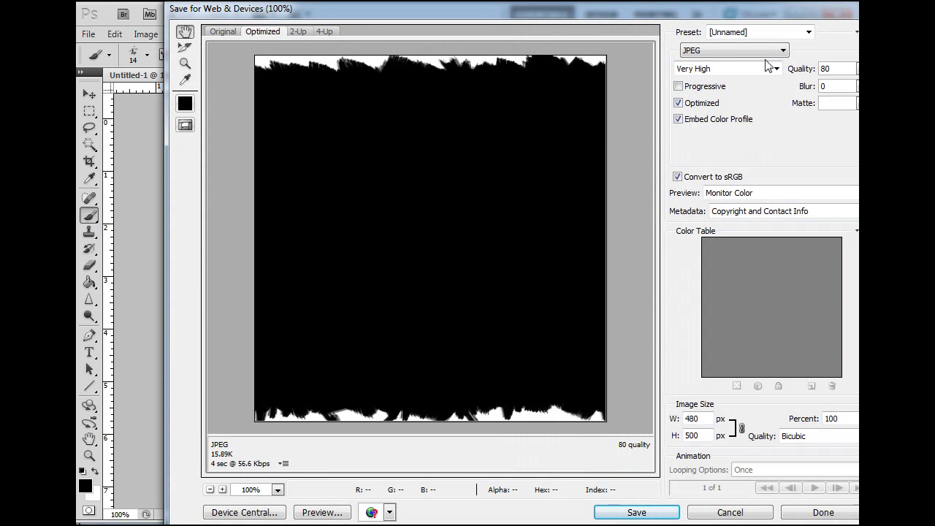
pyautogui.click(731, 512)
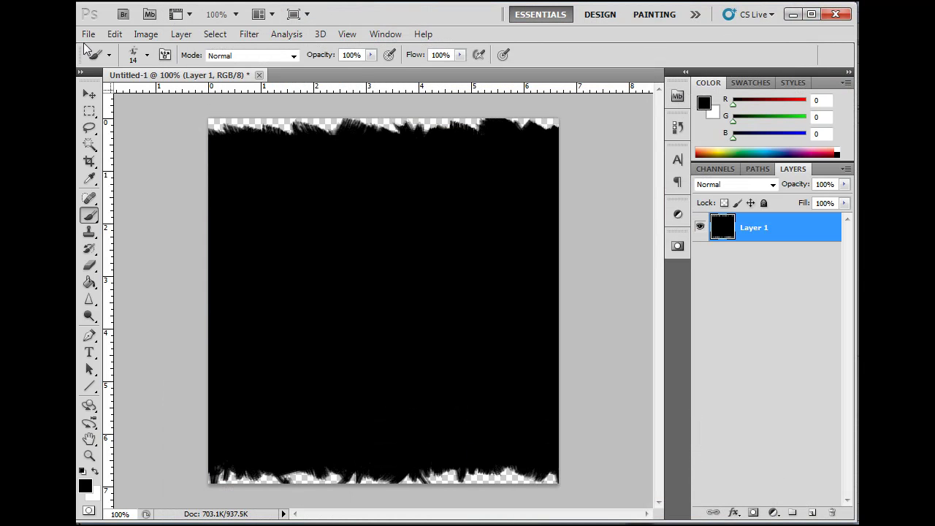
pyautogui.click(89, 35)
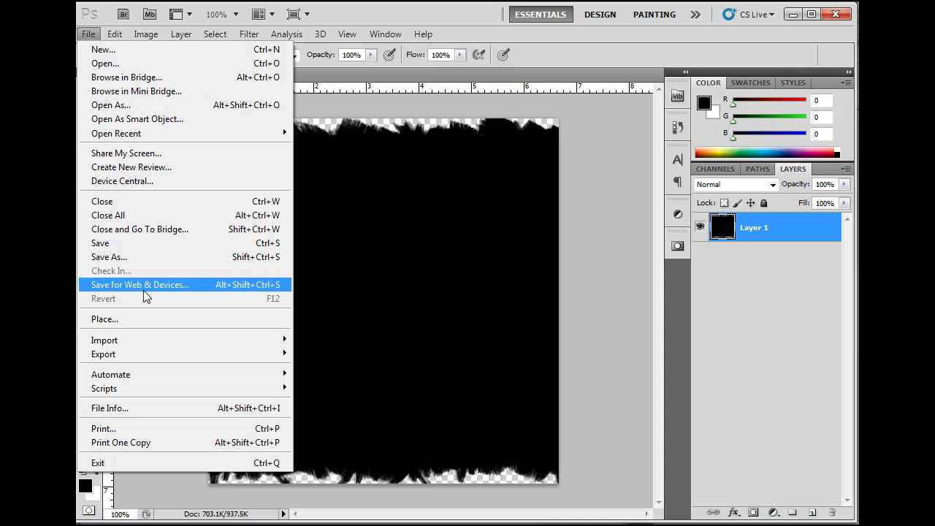
pyautogui.click(194, 288)
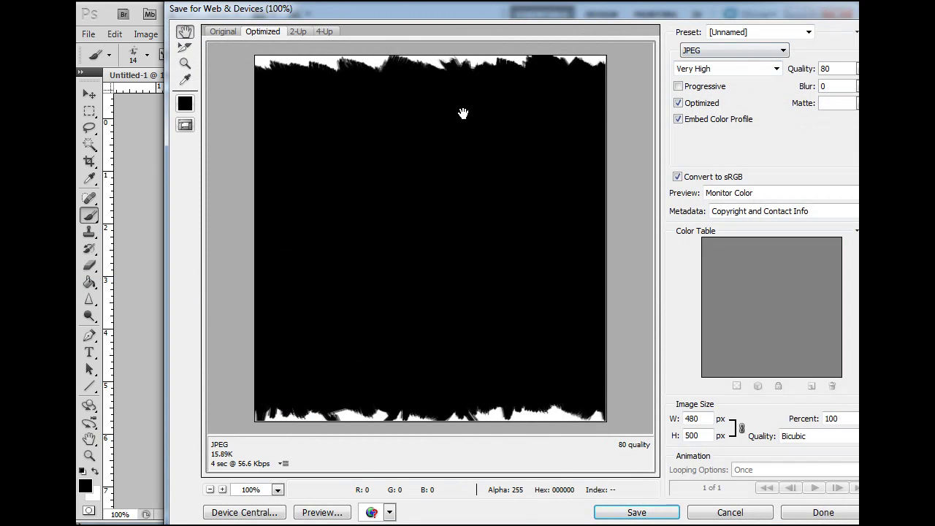
pyautogui.click(784, 50)
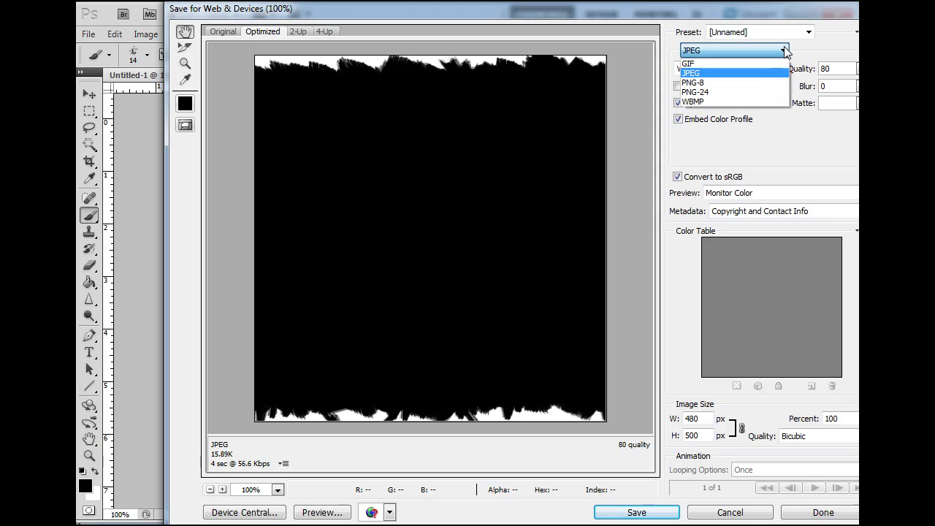
pyautogui.click(747, 92)
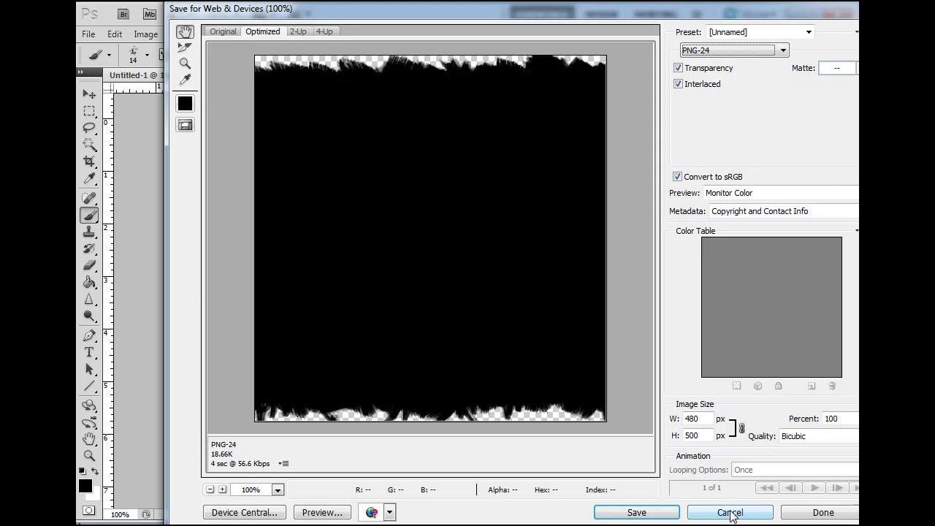
# Save the image as mask.png in the Desktop flashDemoSite folder
pyautogui.click(645, 513)
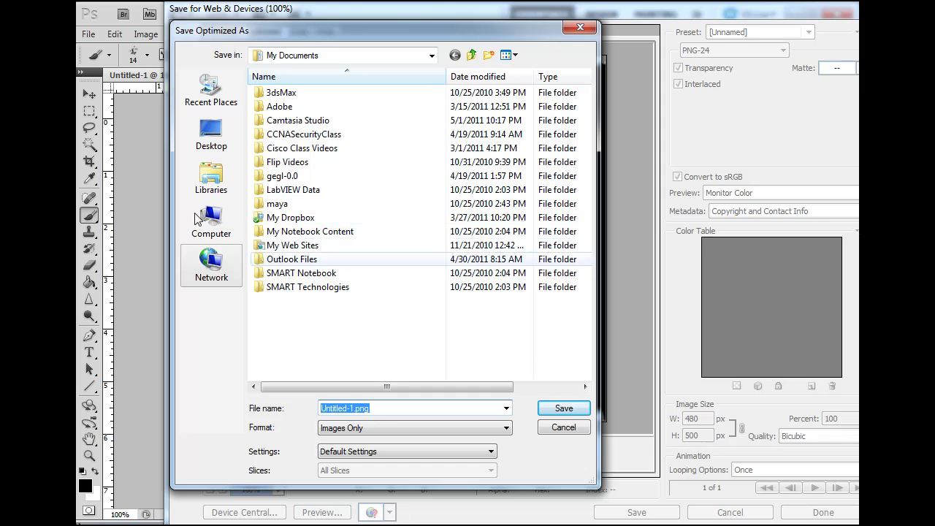
pyautogui.click(212, 132)
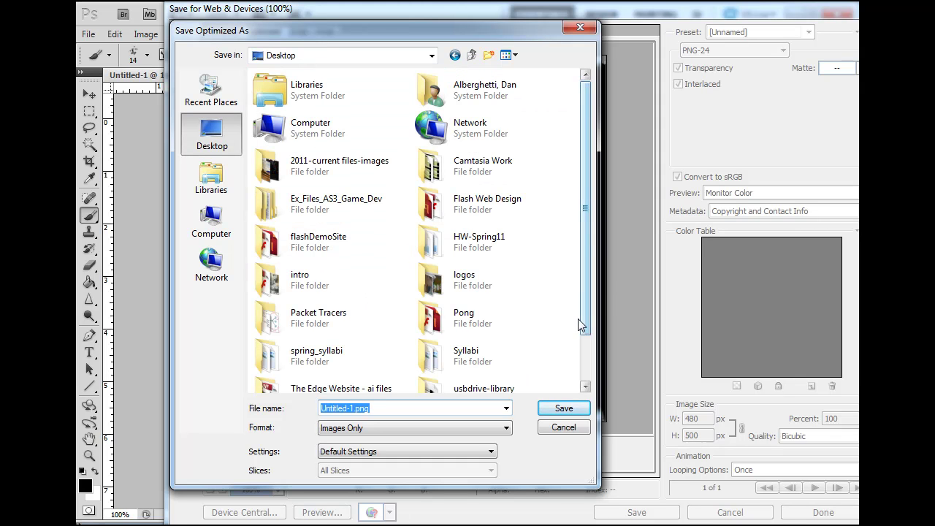
pyautogui.doubleClick(291, 236)
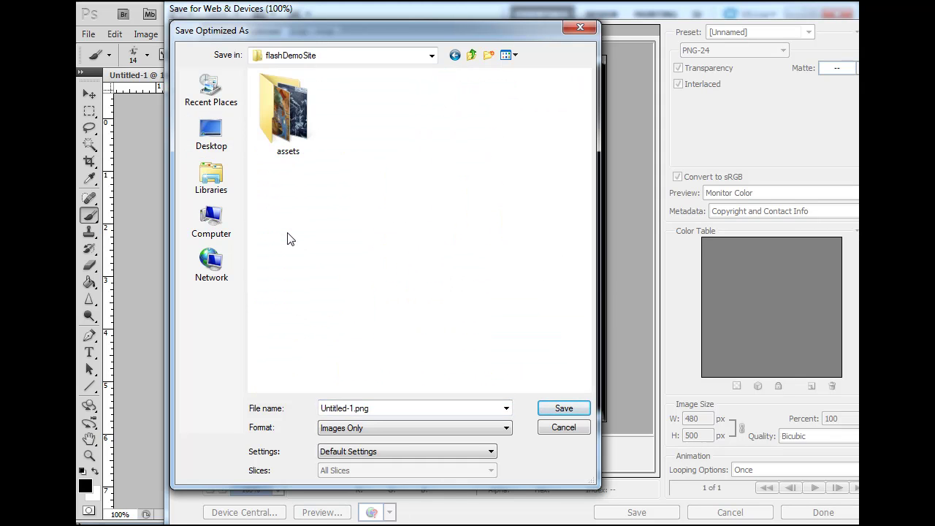
pyautogui.doubleClick(353, 408)
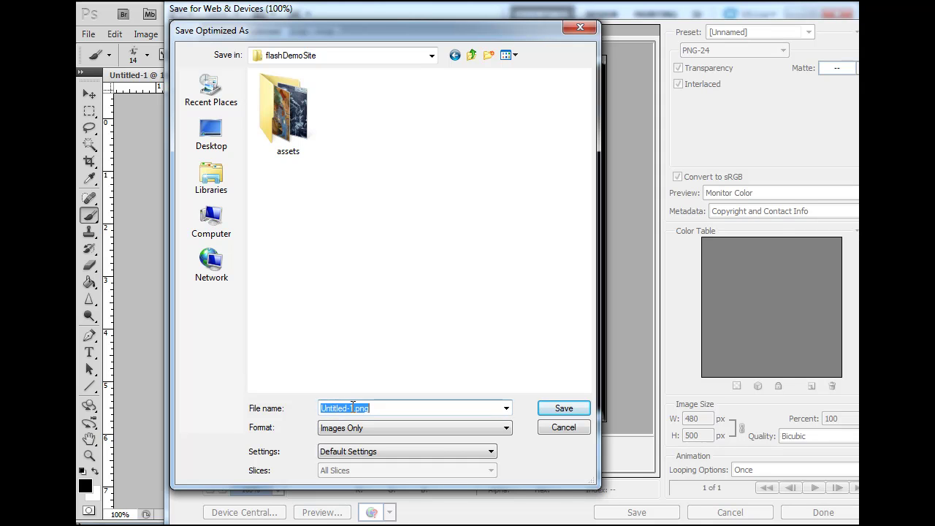
pyautogui.moveTo(356, 408); pyautogui.dragTo(266, 411)
pyautogui.write('mask')
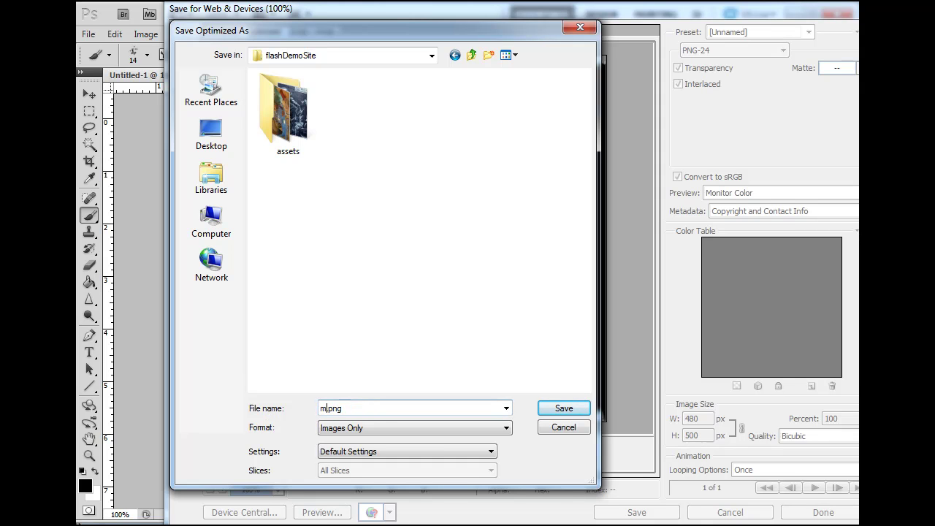
pyautogui.click(563, 409)
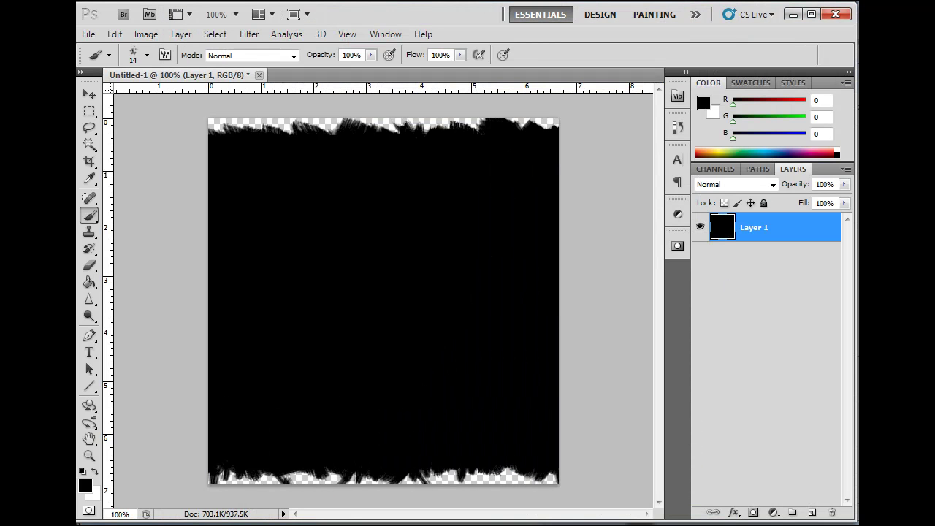
# Return to website.fla's Scene 1 in Flash and select the slideshow movie clip on stage
pyautogui.hotkey('alt', 'Tab')
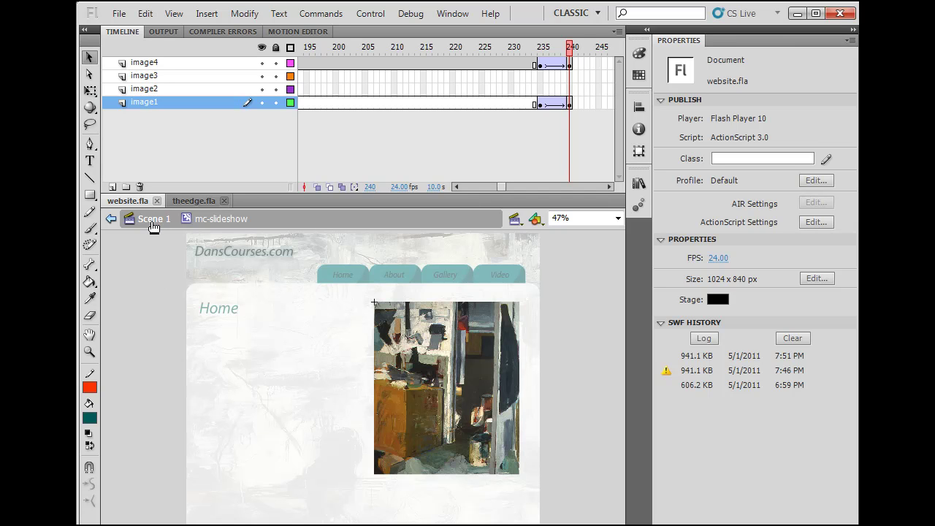
pyautogui.click(153, 226)
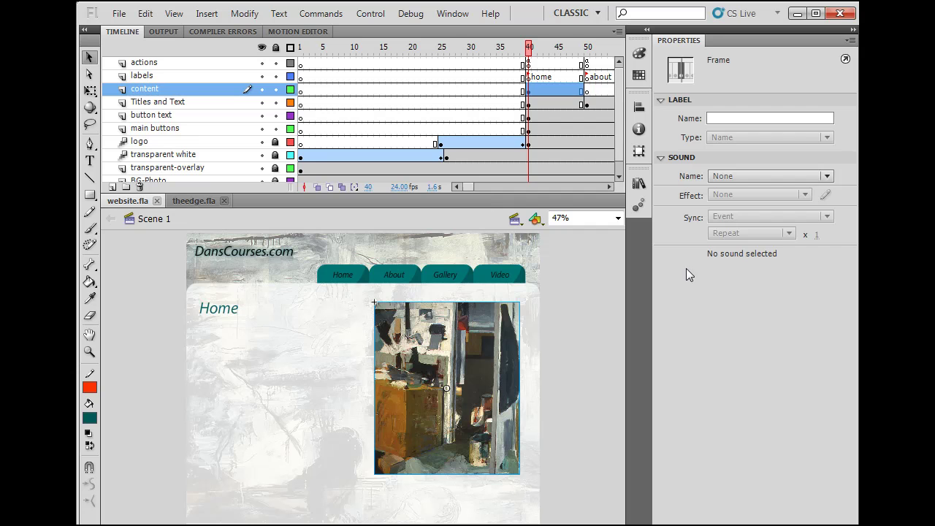
pyautogui.click(553, 352)
pyautogui.click(496, 359)
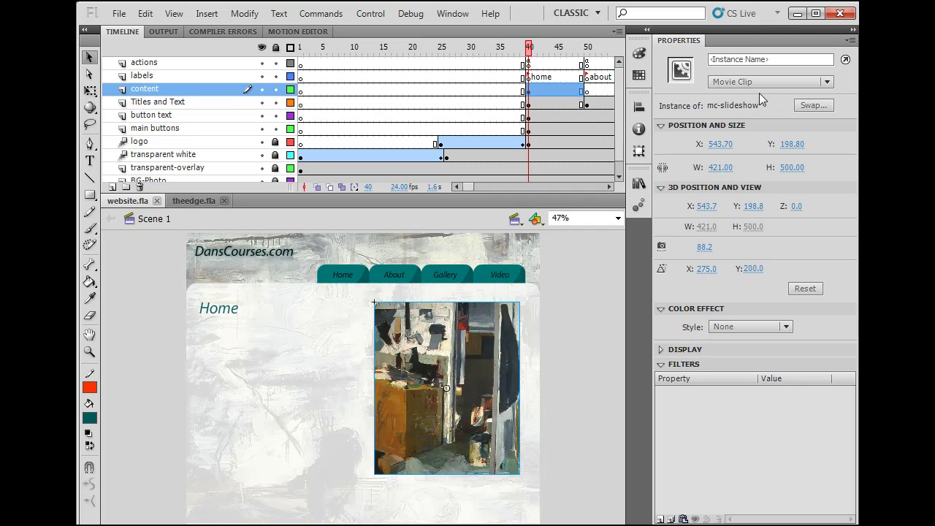
pyautogui.click(597, 435)
pyautogui.click(511, 425)
# Convert the selected slideshow clip into a Movie Clip symbol named mc-slideshow-holder
pyautogui.click(251, 19)
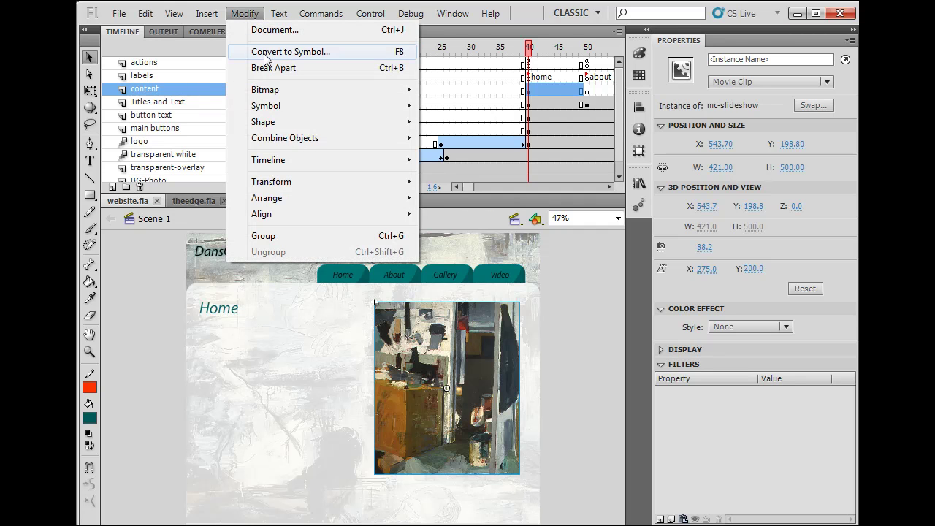
pyautogui.click(268, 57)
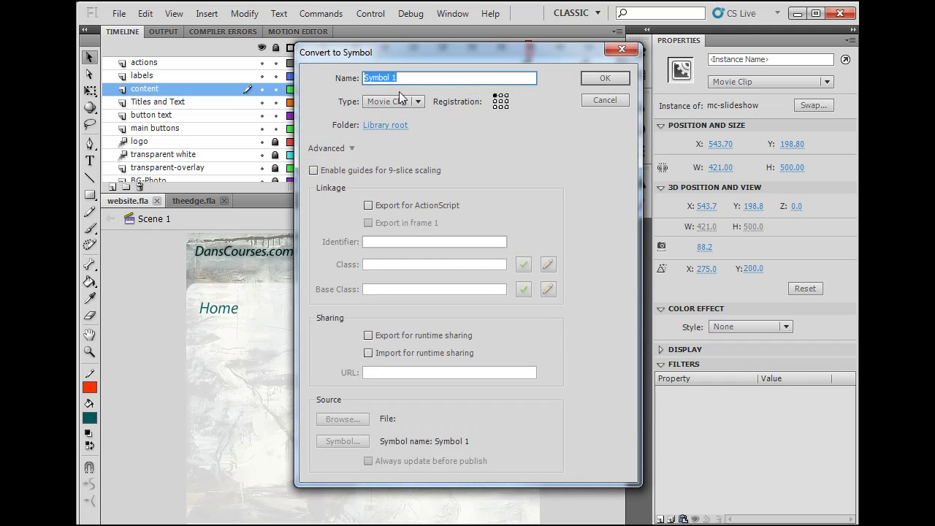
pyautogui.write('mc-slideshow-holder')
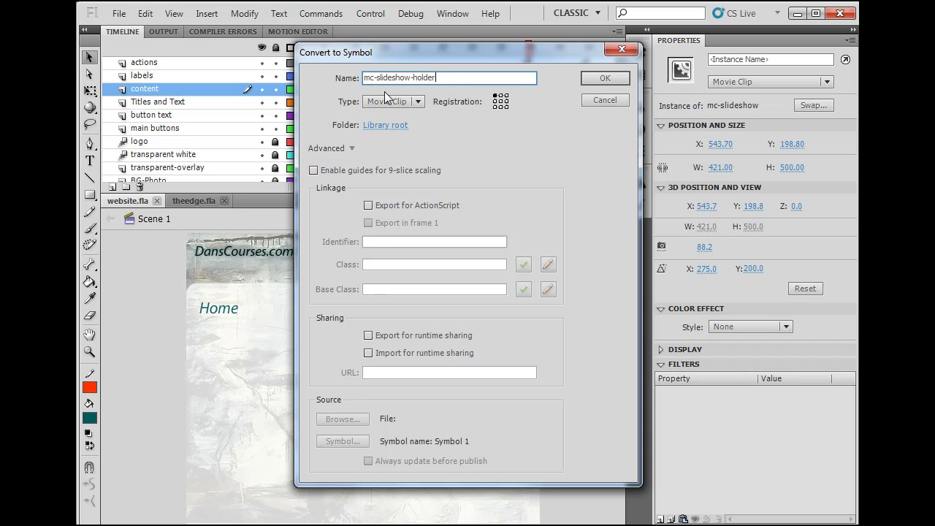
pyautogui.click(605, 80)
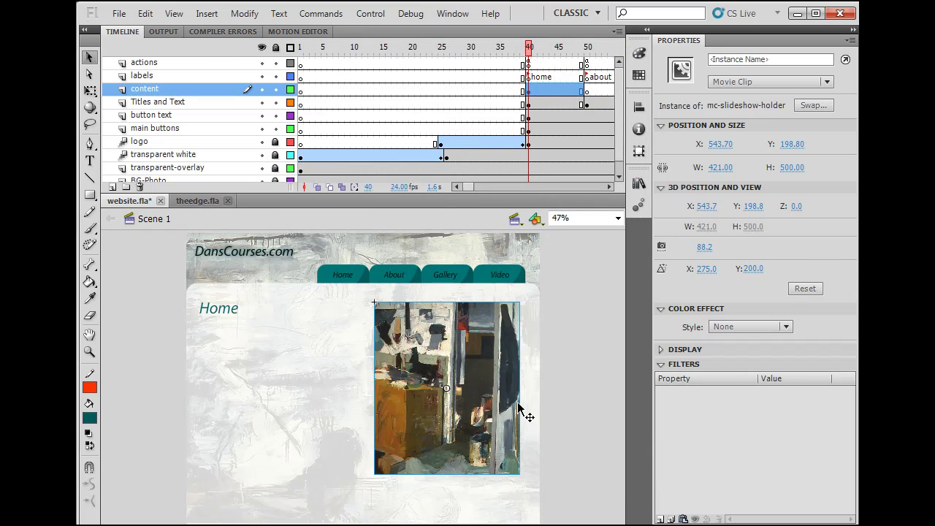
# Open mc-slideshow-holder for editing and add a new layer above Layer 1
pyautogui.click(569, 383)
pyautogui.click(506, 389)
pyautogui.doubleClick(479, 346)
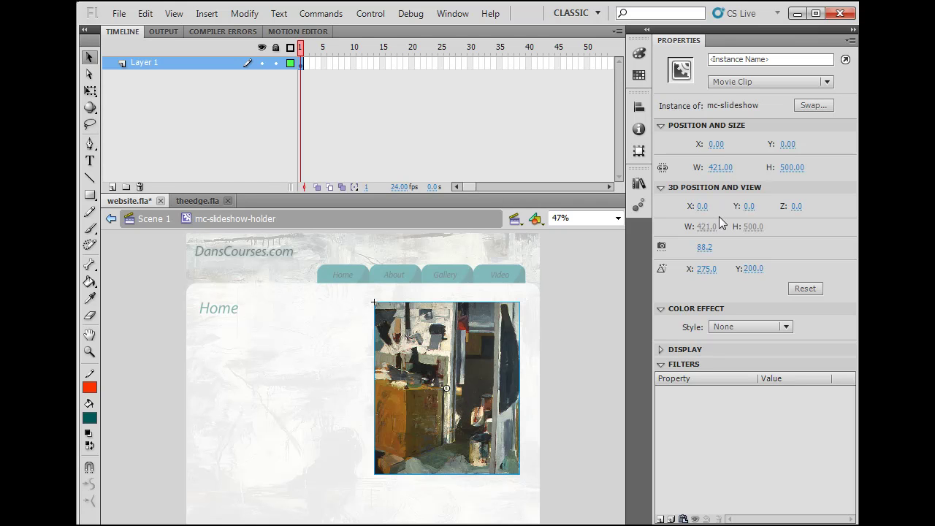
pyautogui.click(112, 187)
# Rename the new Layer 2 to 'mask'
pyautogui.click(413, 381)
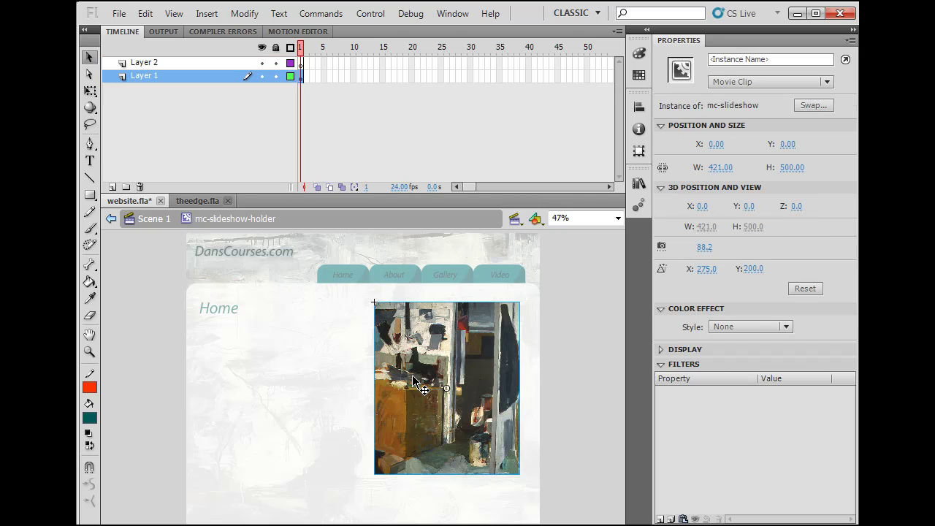
pyautogui.click(143, 64)
pyautogui.doubleClick(143, 65)
pyautogui.write('mask')
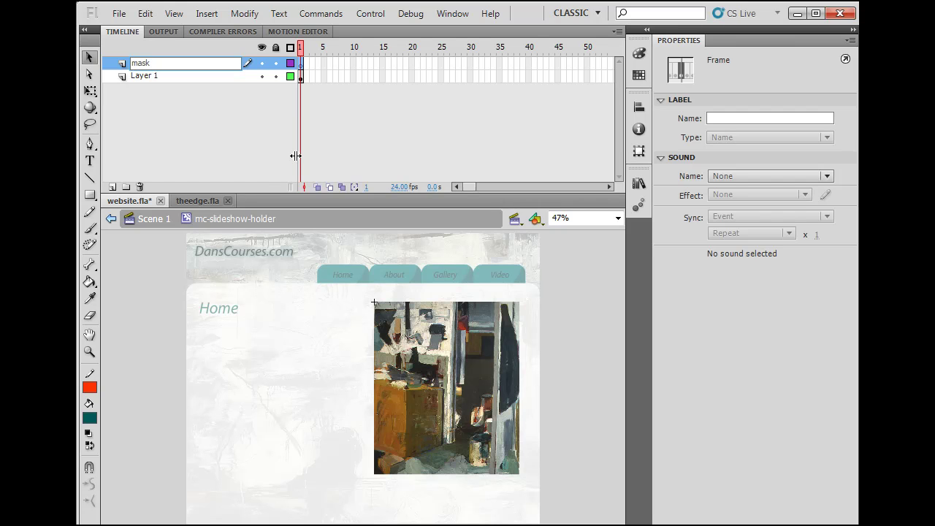
pyautogui.click(224, 125)
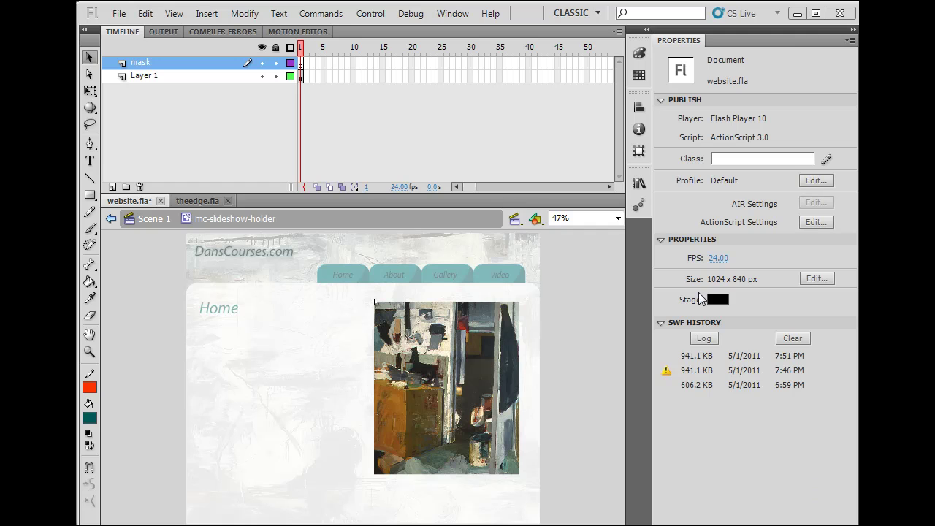
# Import mask.png from the Desktop flashDemoSite folder onto the stage of the mask layer
pyautogui.click(118, 15)
pyautogui.moveTo(177, 235)
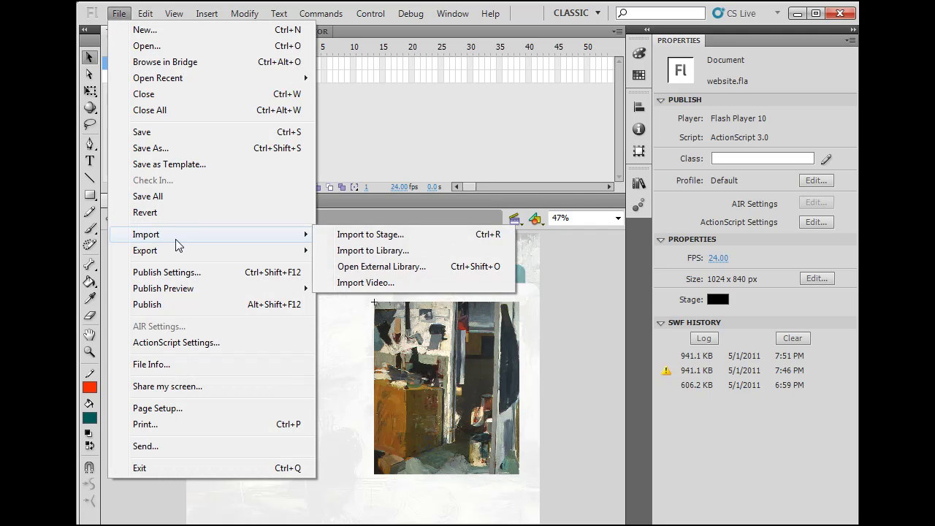
pyautogui.click(364, 234)
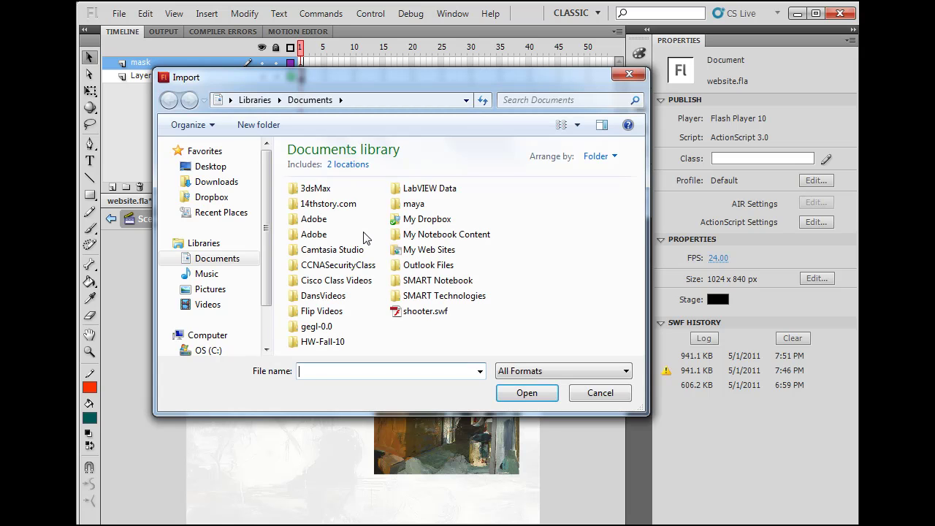
pyautogui.click(212, 168)
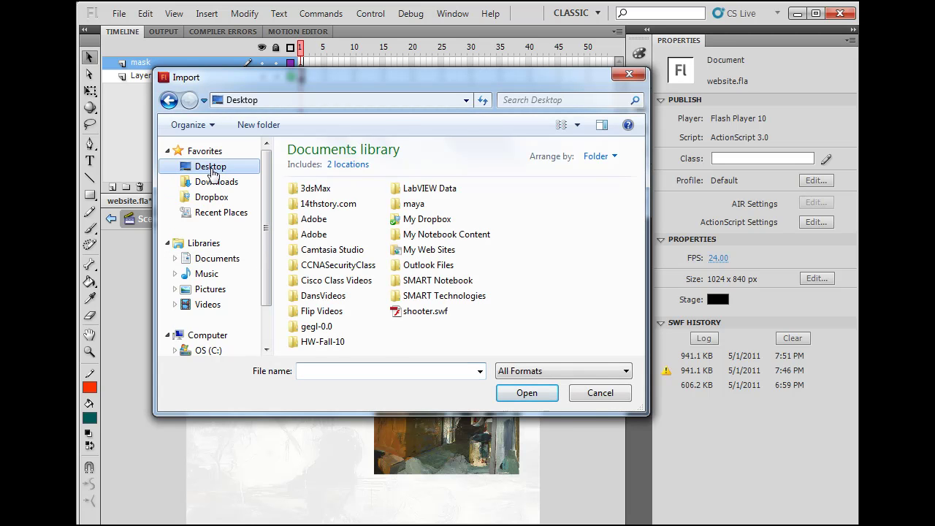
pyautogui.moveTo(640, 174); pyautogui.dragTo(637, 314)
pyautogui.scroll(4, 369, 303)
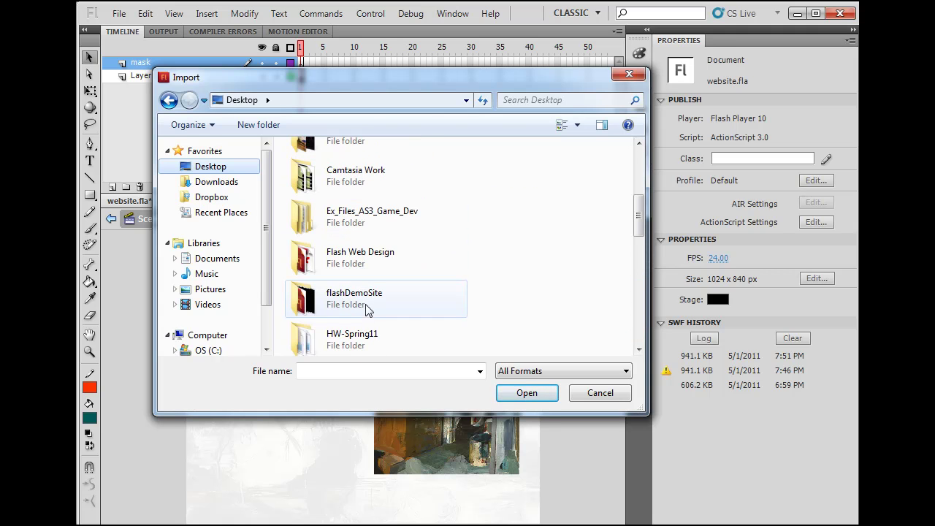
pyautogui.doubleClick(369, 305)
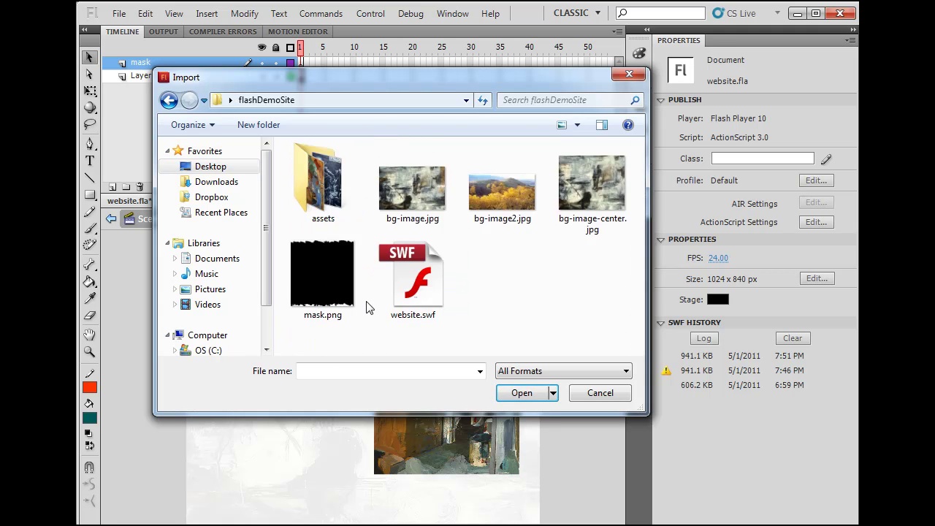
pyautogui.doubleClick(326, 287)
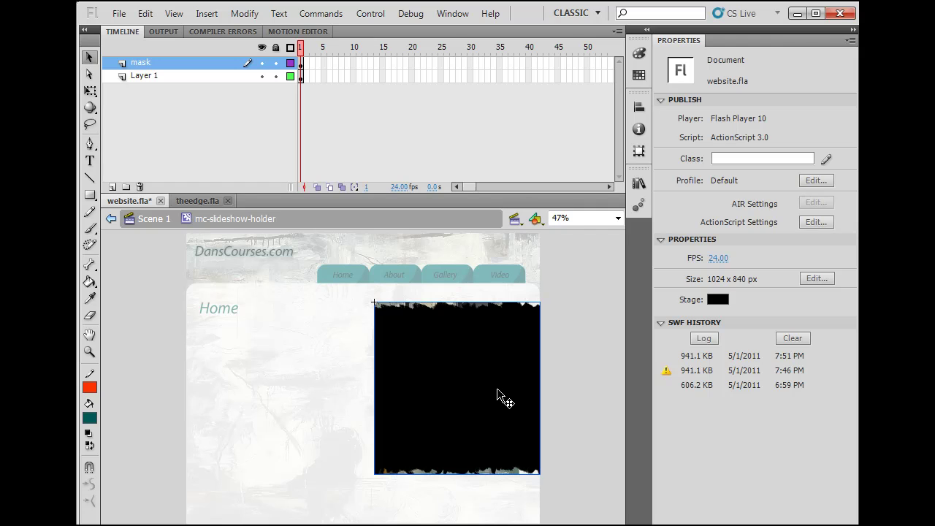
# Place the 480 × 500 mask.png bitmap at X 0, Y 0 and reselect it
pyautogui.moveTo(496, 394); pyautogui.dragTo(393, 426)
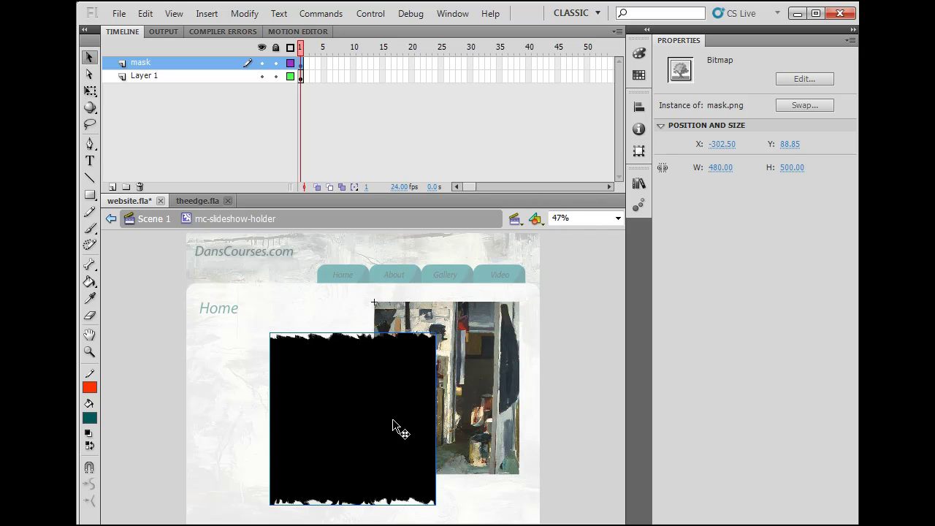
pyautogui.hotkey('ctrl', 'z')
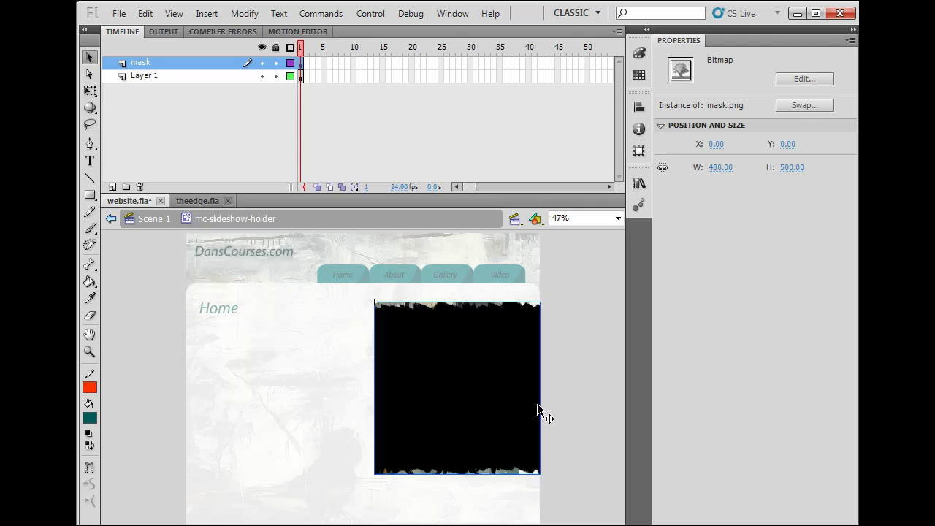
pyautogui.click(591, 395)
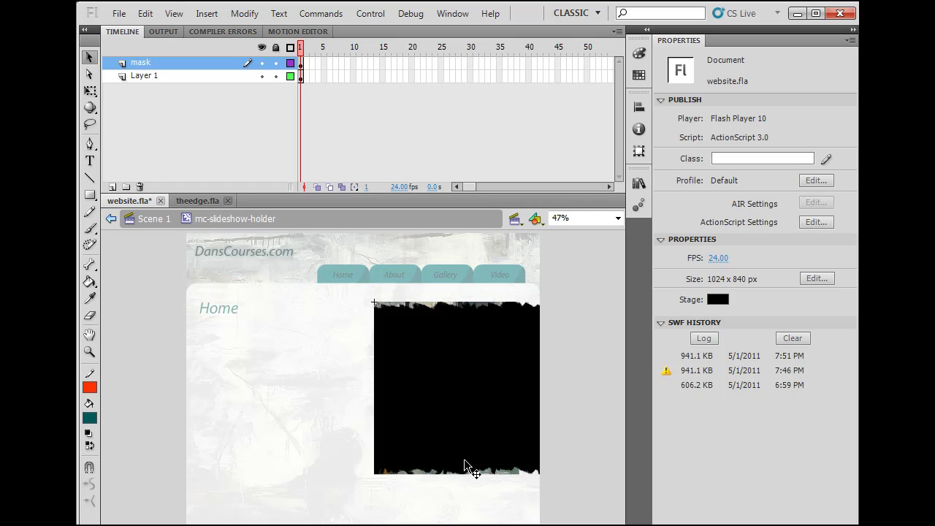
pyautogui.click(462, 405)
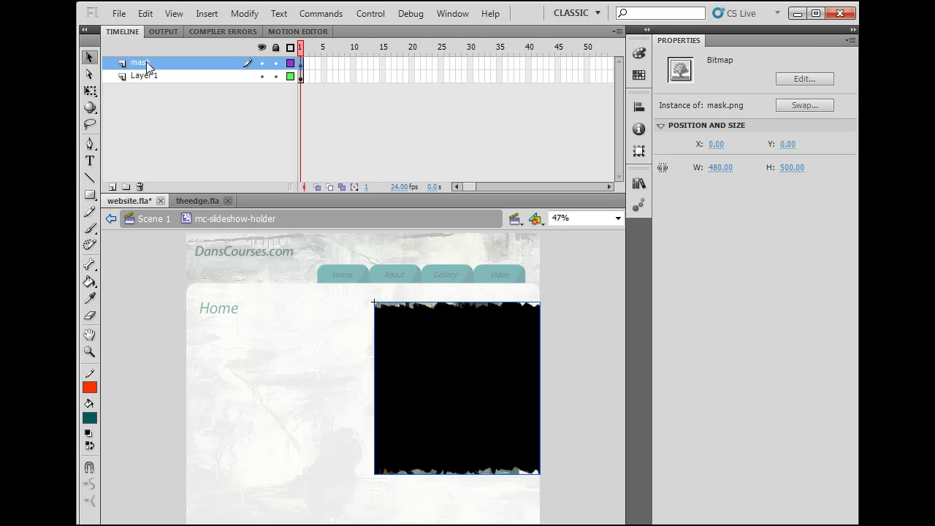
# Set the mask layer's type to Mask and Layer 1's type to Masked
pyautogui.doubleClick(122, 64)
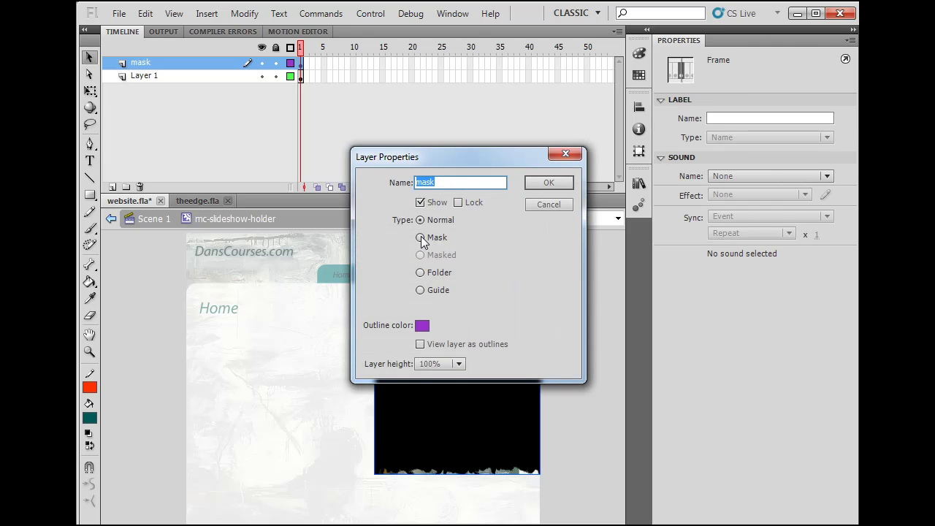
pyautogui.click(421, 237)
pyautogui.click(540, 184)
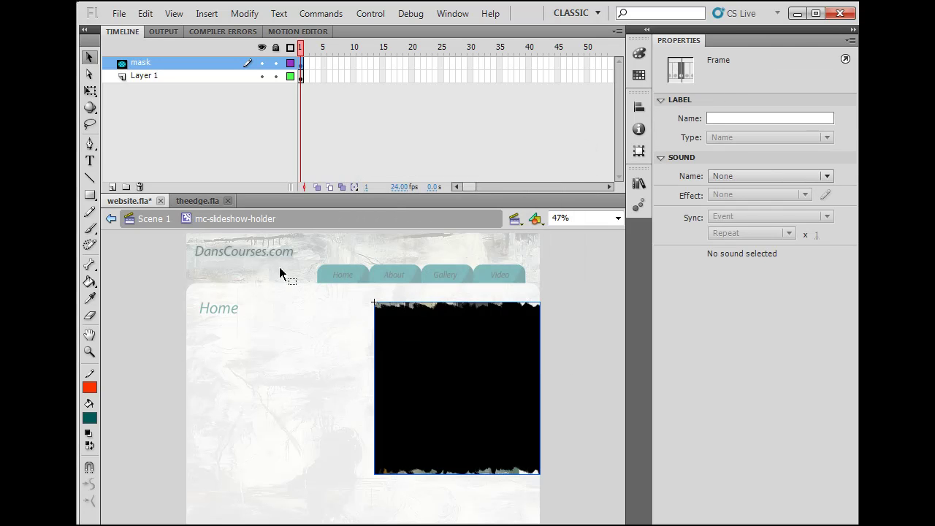
pyautogui.doubleClick(122, 77)
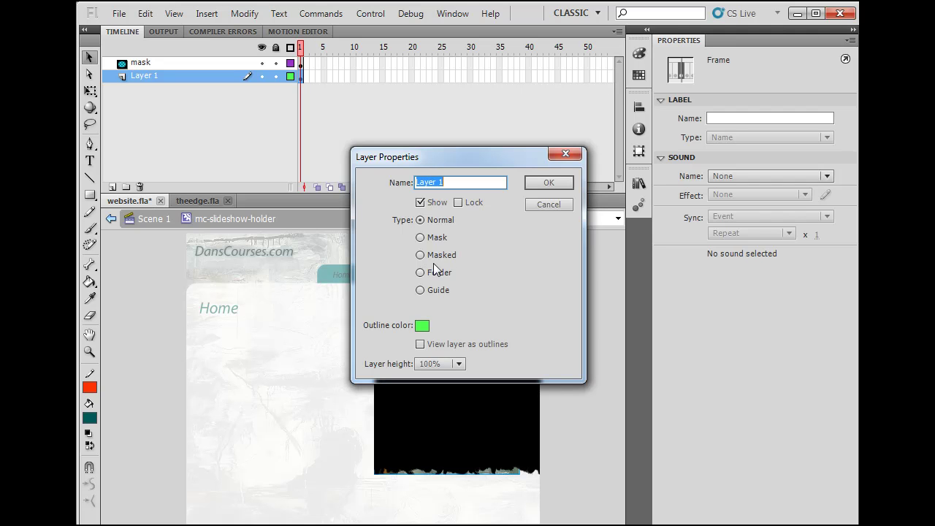
pyautogui.click(423, 261)
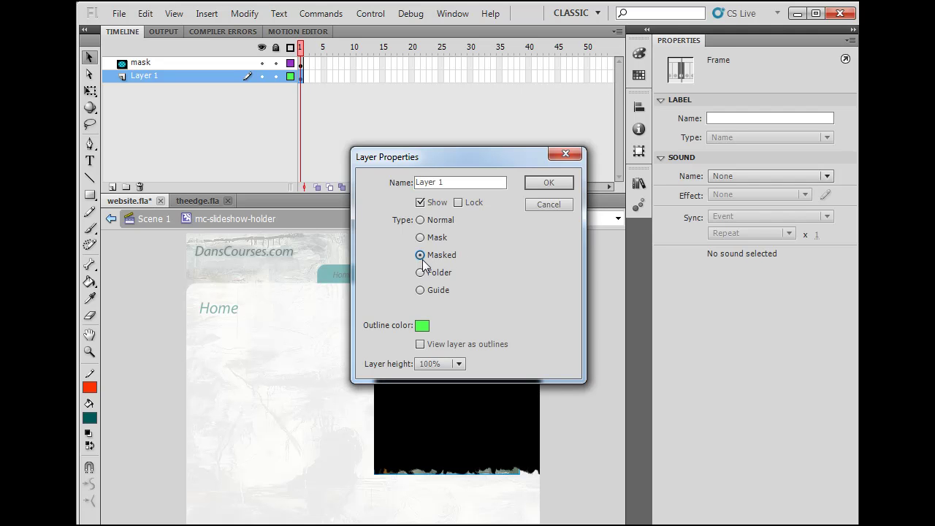
pyautogui.click(557, 182)
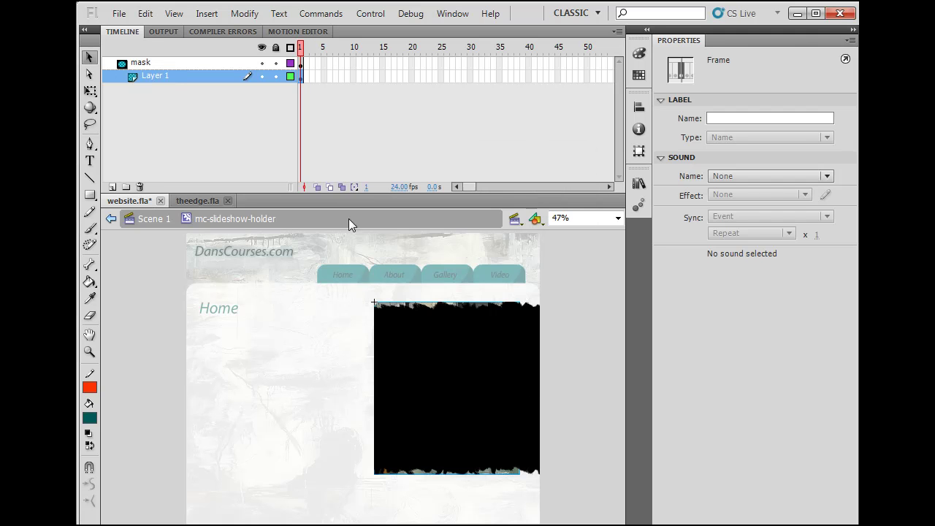
# Lock the mask layer and Layer 1 so the mask takes effect
pyautogui.click(140, 64)
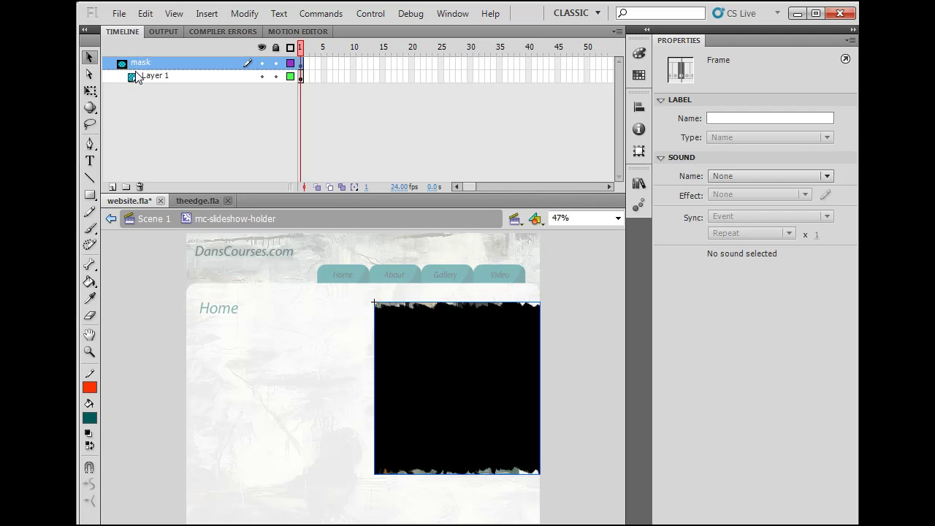
pyautogui.click(275, 63)
pyautogui.click(275, 76)
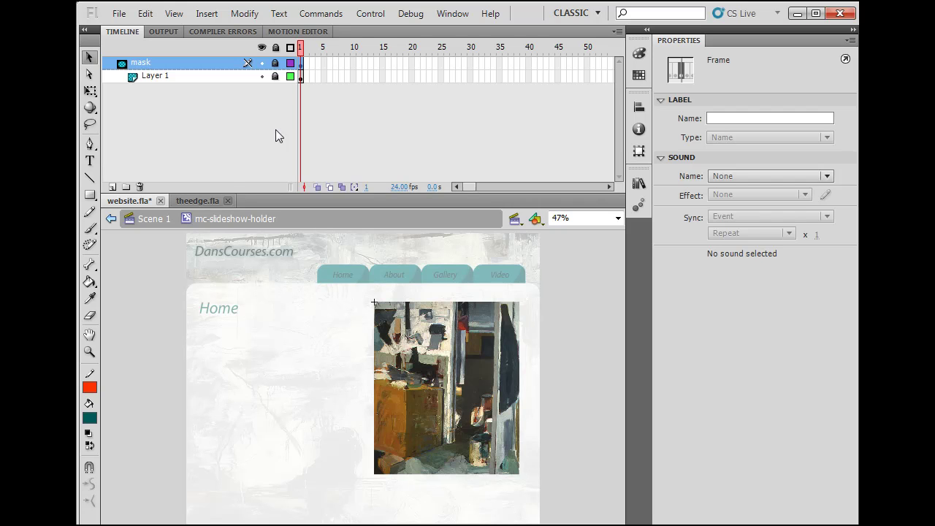
# Unlock the mask layer and Layer 1, then select the black mask bitmap
pyautogui.moveTo(276, 62); pyautogui.dragTo(276, 76)
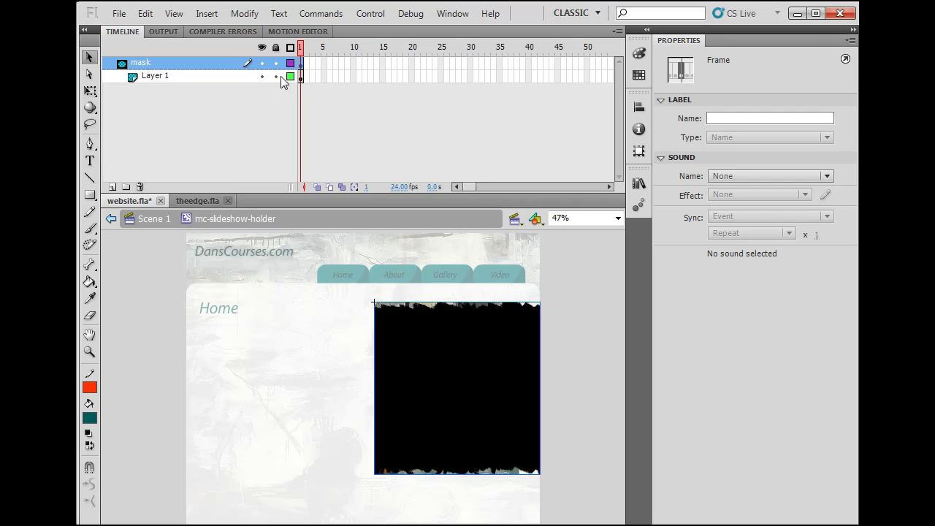
pyautogui.click(581, 383)
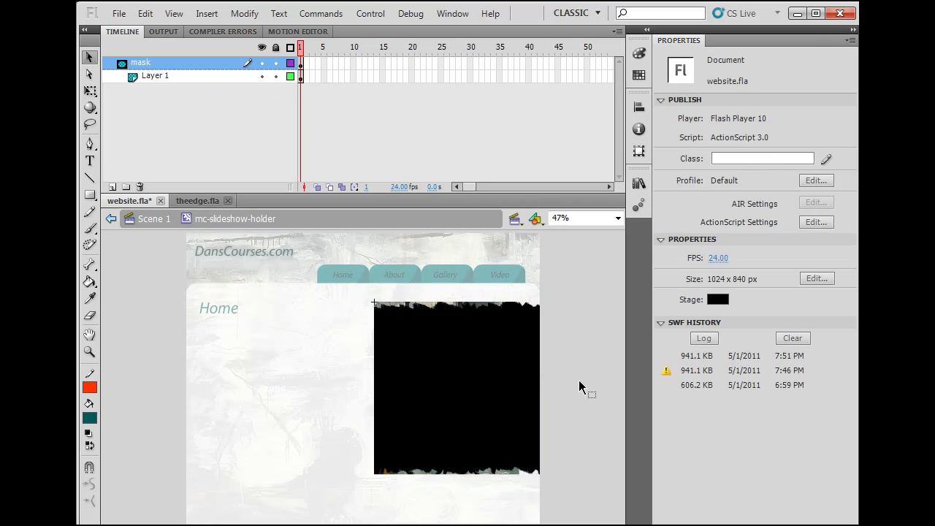
pyautogui.click(521, 373)
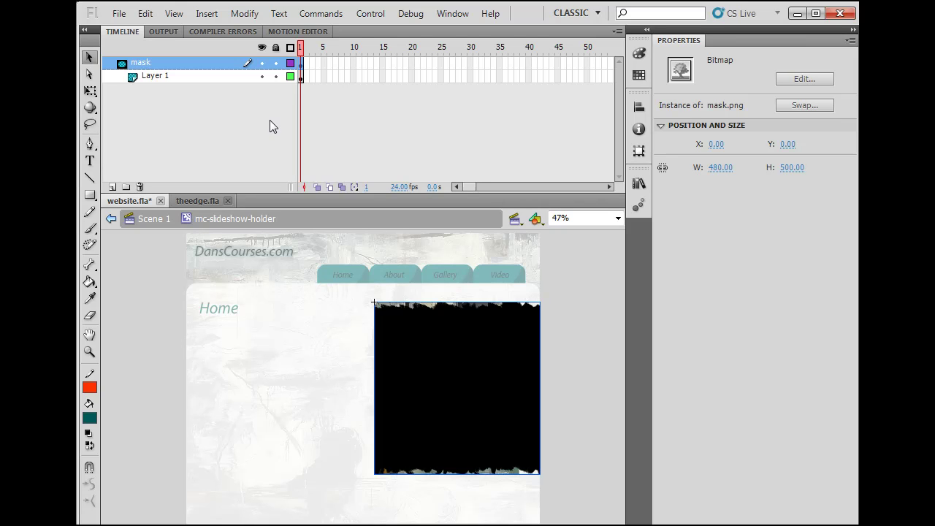
# Set Trace Bitmap to colour threshold 2, minimum area 5, Normal corner threshold and Normal curve fit
pyautogui.click(245, 14)
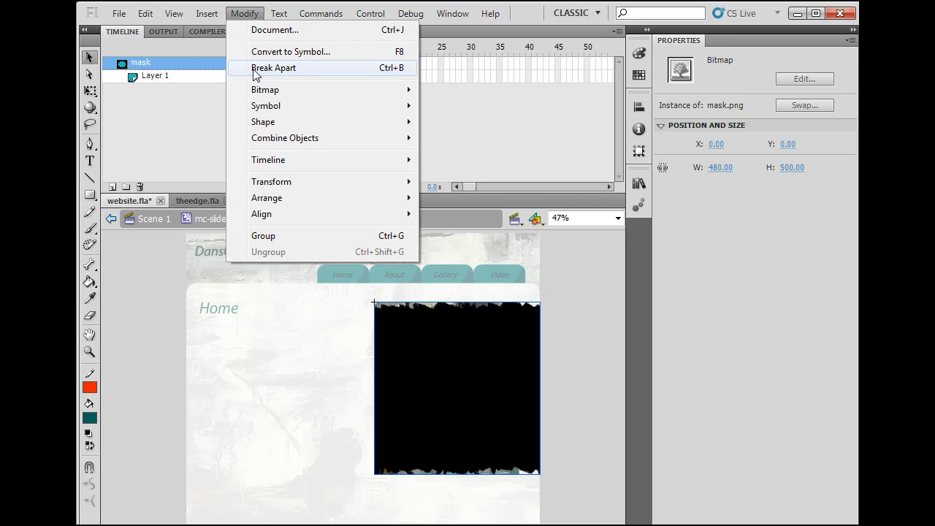
pyautogui.moveTo(264, 91)
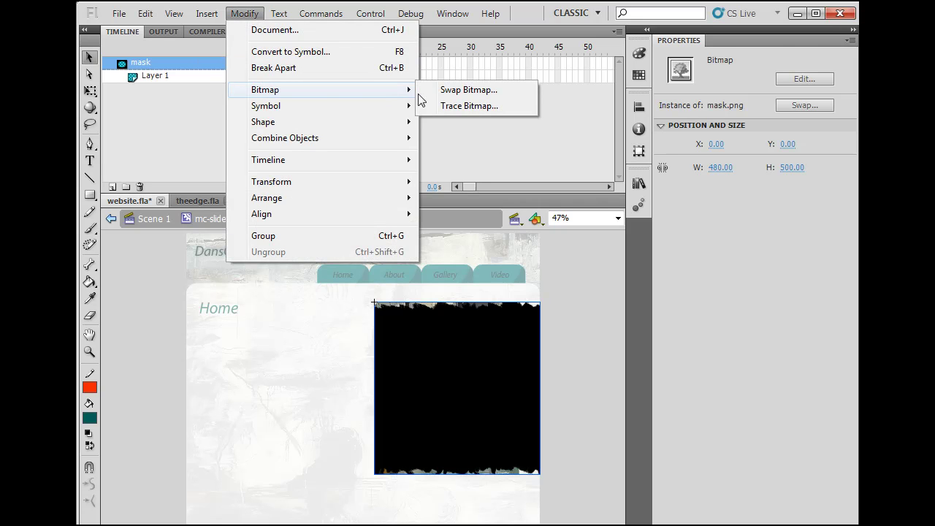
pyautogui.click(479, 106)
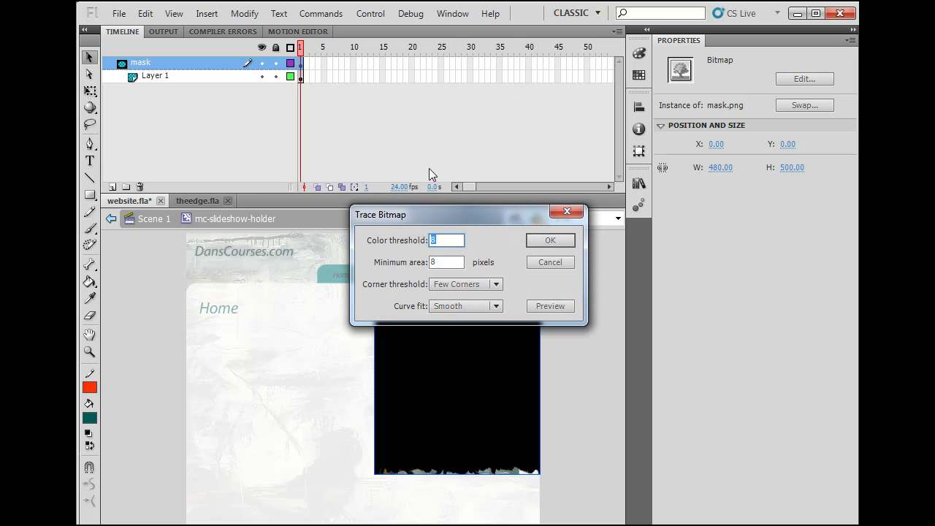
pyautogui.moveTo(483, 214)
pyautogui.mouseDown()
pyautogui.moveTo(344, 125)
pyautogui.moveTo(356, 132)
pyautogui.moveTo(295, 115)
pyautogui.mouseUp()
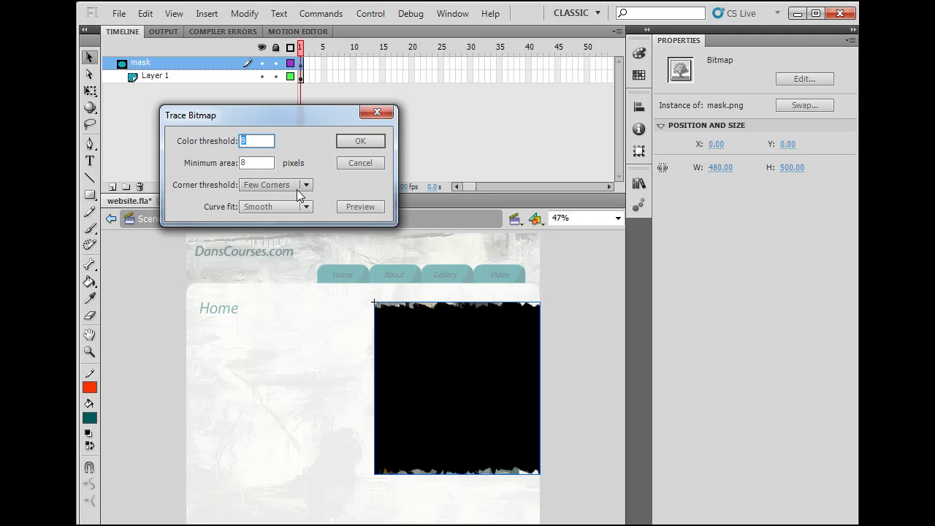
pyautogui.write('2')
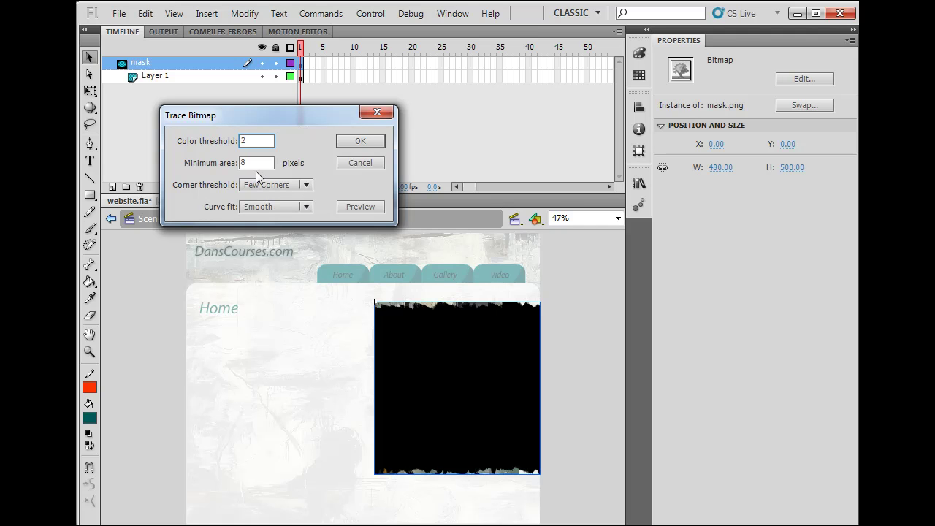
pyautogui.press('Tab')
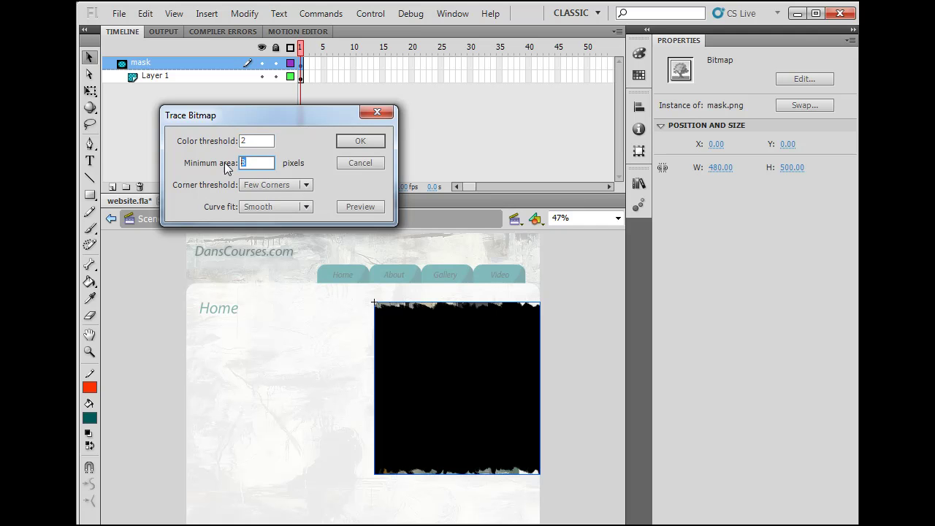
pyautogui.write('5')
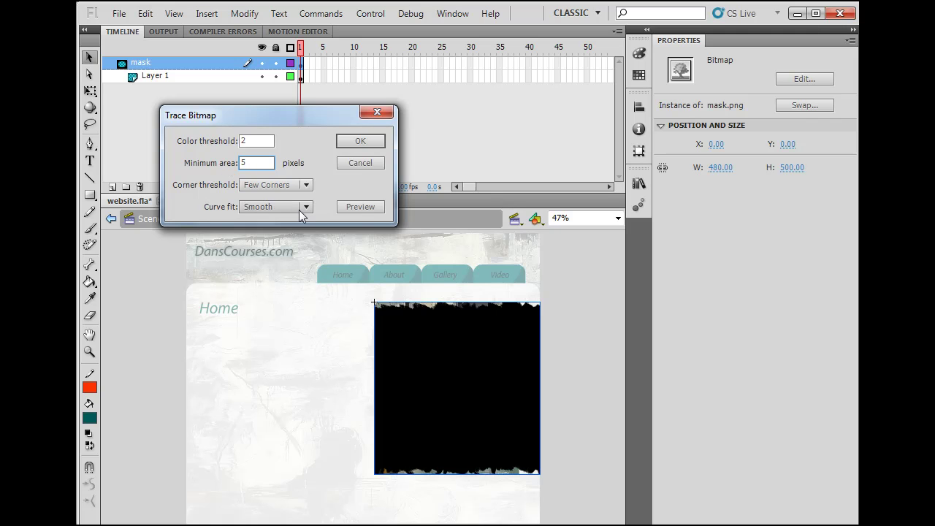
pyautogui.click(307, 185)
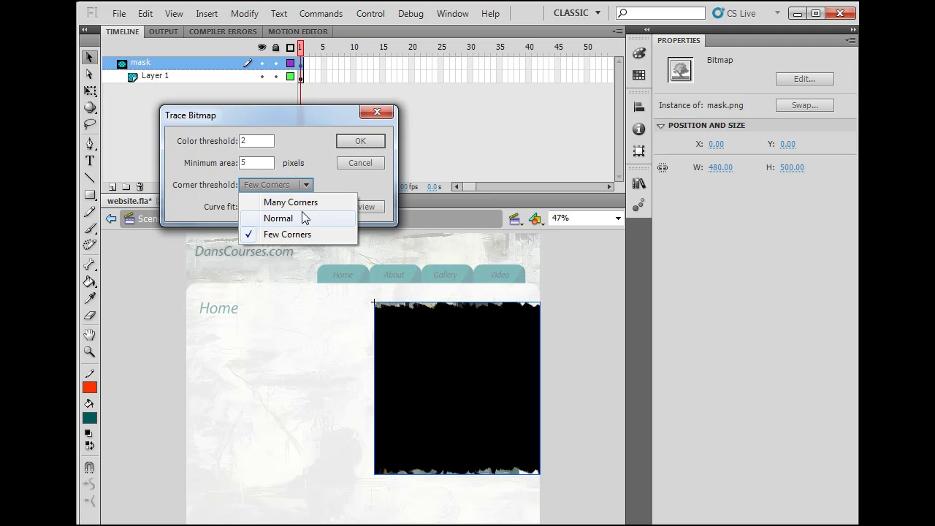
pyautogui.click(300, 218)
pyautogui.click(307, 208)
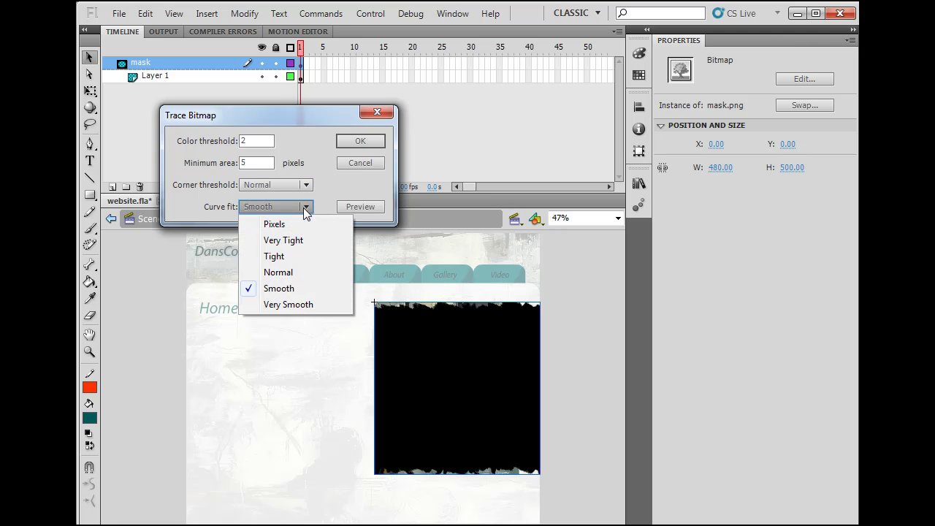
pyautogui.click(288, 272)
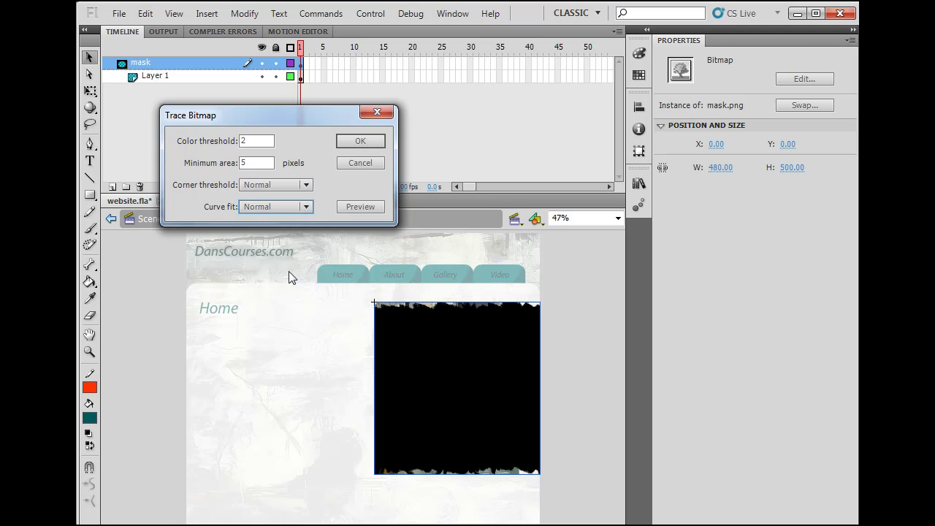
# Trace the mask bitmap into a vector shape and reselect it
pyautogui.click(360, 141)
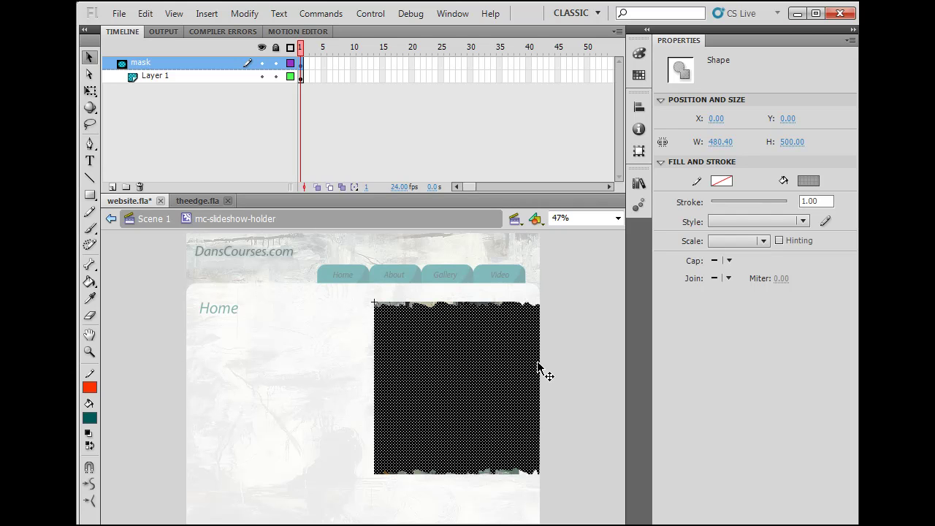
pyautogui.click(570, 371)
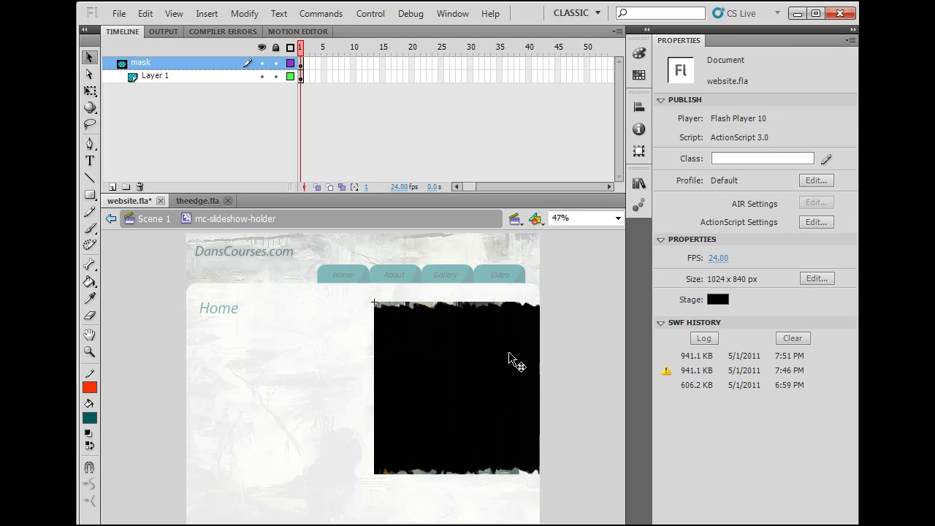
pyautogui.click(439, 313)
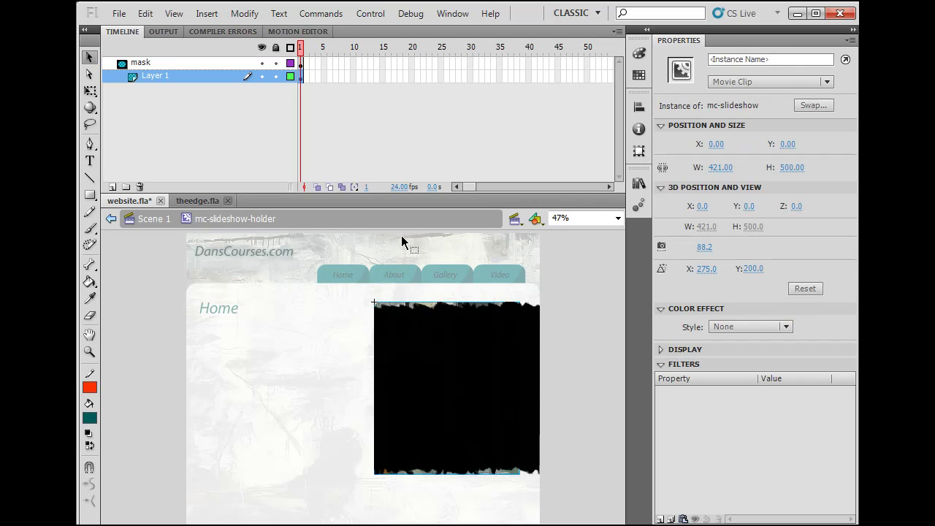
pyautogui.click(422, 358)
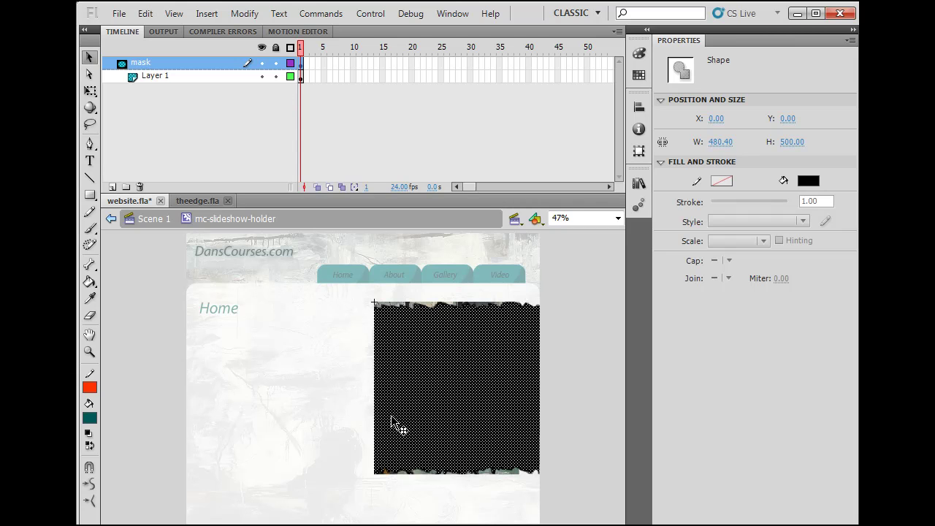
# Zoom in twice to inspect the traced mask's ragged top edge
pyautogui.click(89, 352)
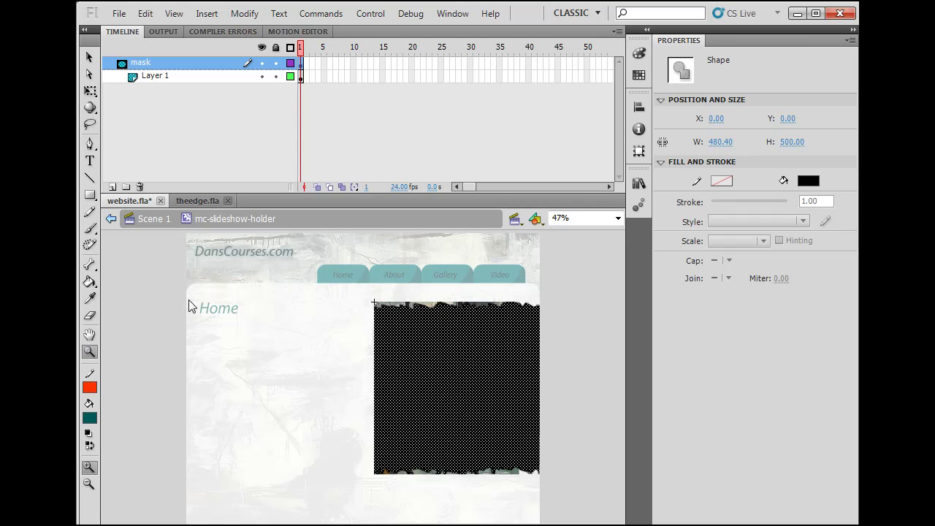
pyautogui.click(467, 312)
pyautogui.click(365, 389)
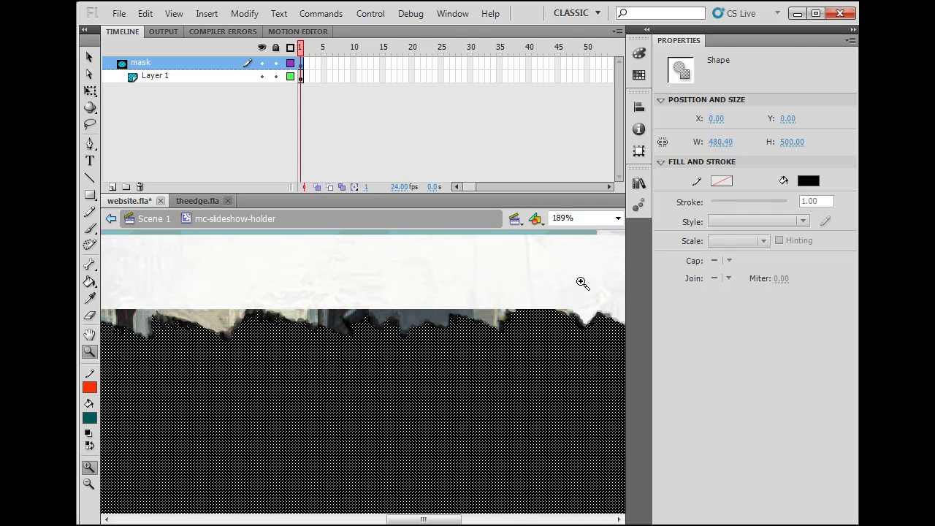
pyautogui.click(89, 57)
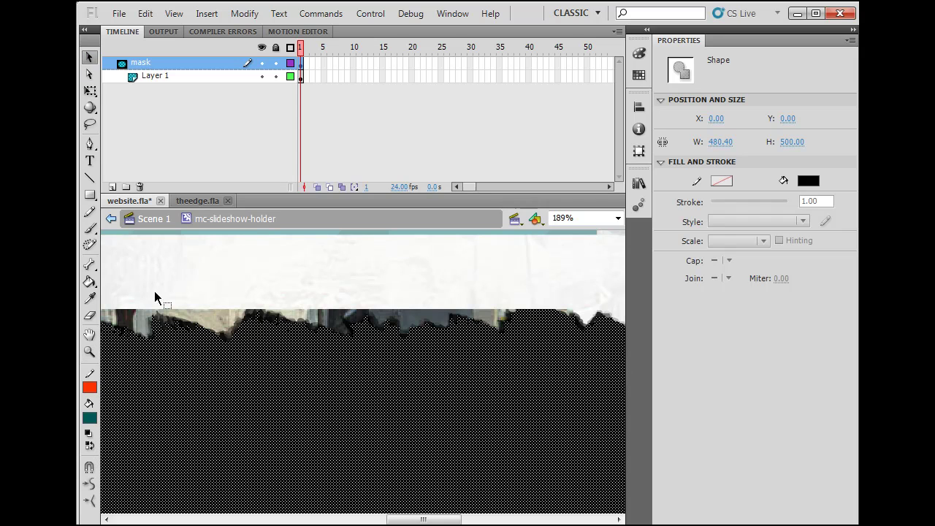
pyautogui.click(367, 275)
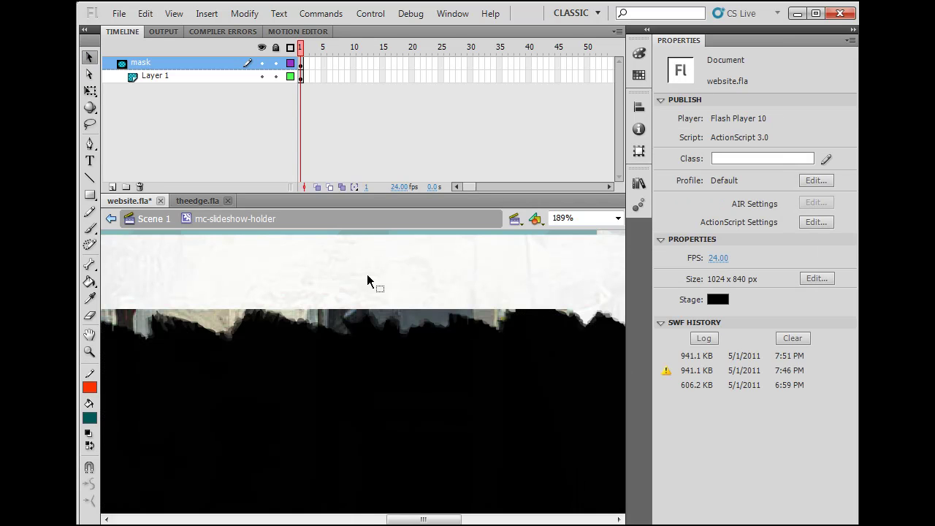
pyautogui.click(324, 347)
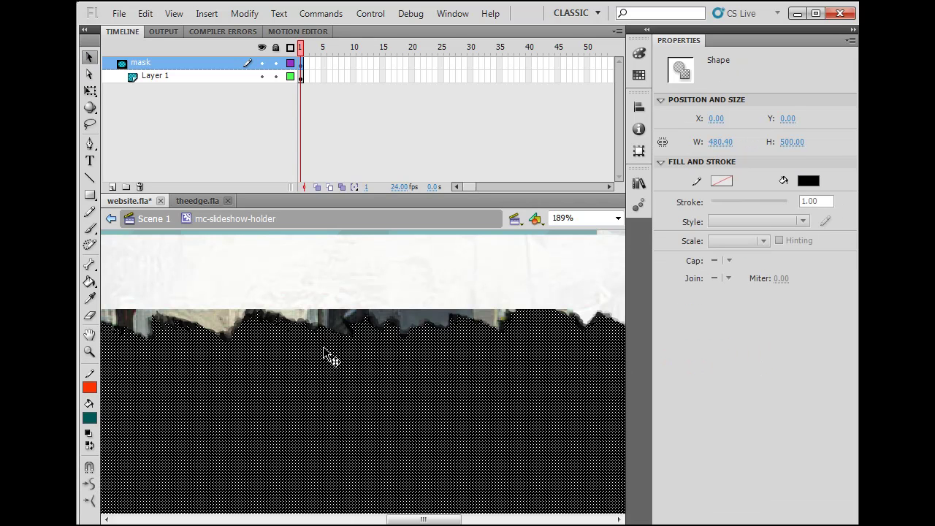
pyautogui.click(269, 326)
pyautogui.click(286, 380)
# Relock the mask layer and Layer 1 so the photo shows through the shape
pyautogui.click(420, 319)
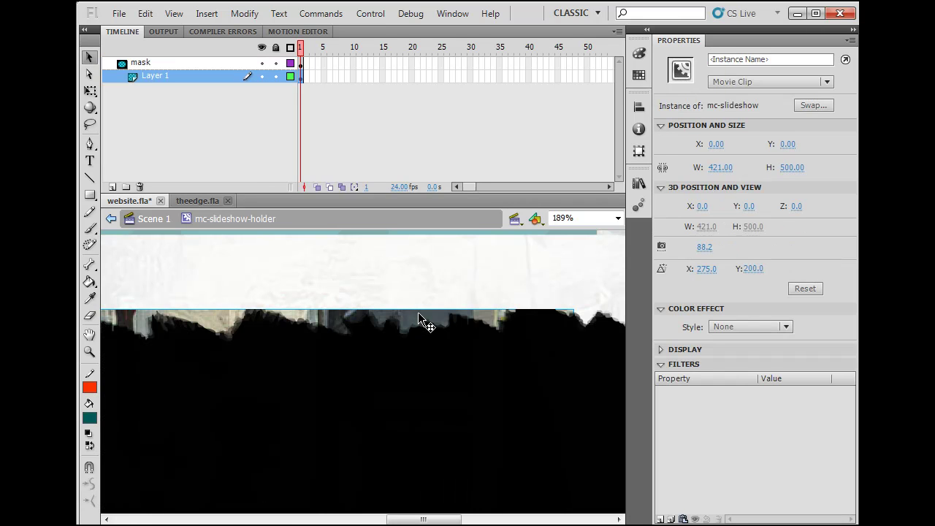
pyautogui.click(277, 62)
pyautogui.click(275, 76)
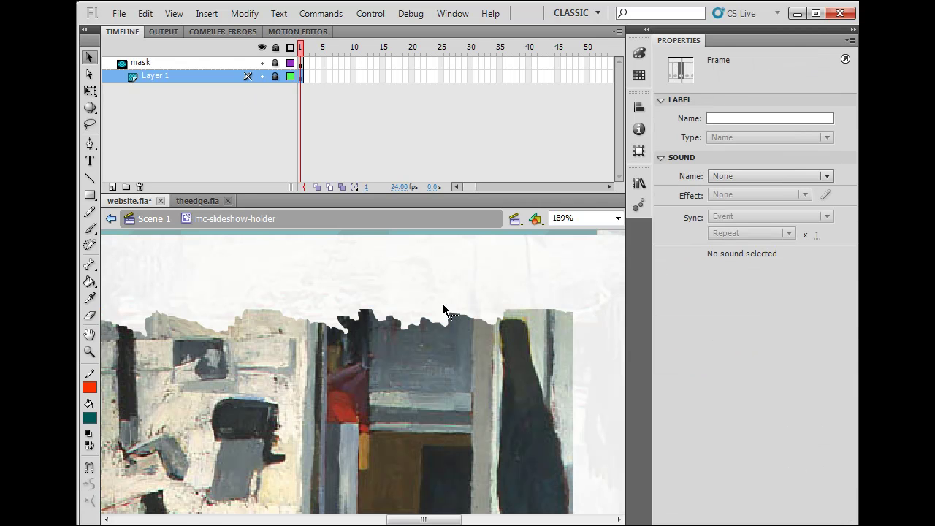
# Zoom out, test website.swf in Flash Player, then close the preview
pyautogui.hotkey('ctrl', '-')
pyautogui.hotkey('ctrl', '-')
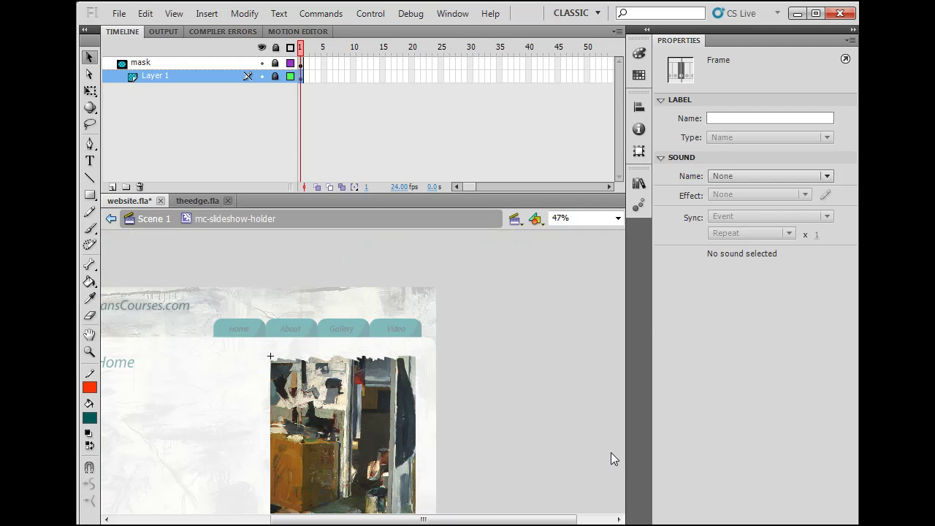
pyautogui.hotkey('ctrl', 'Return')
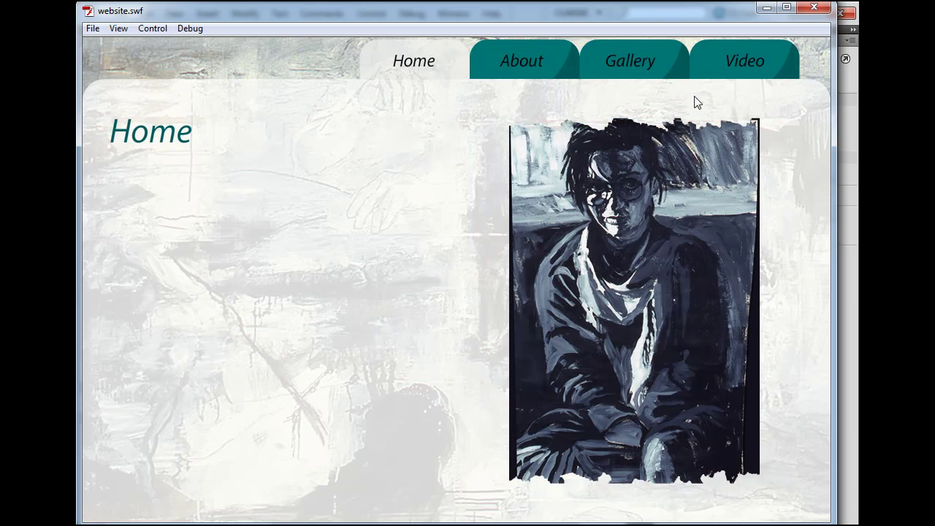
pyautogui.click(814, 7)
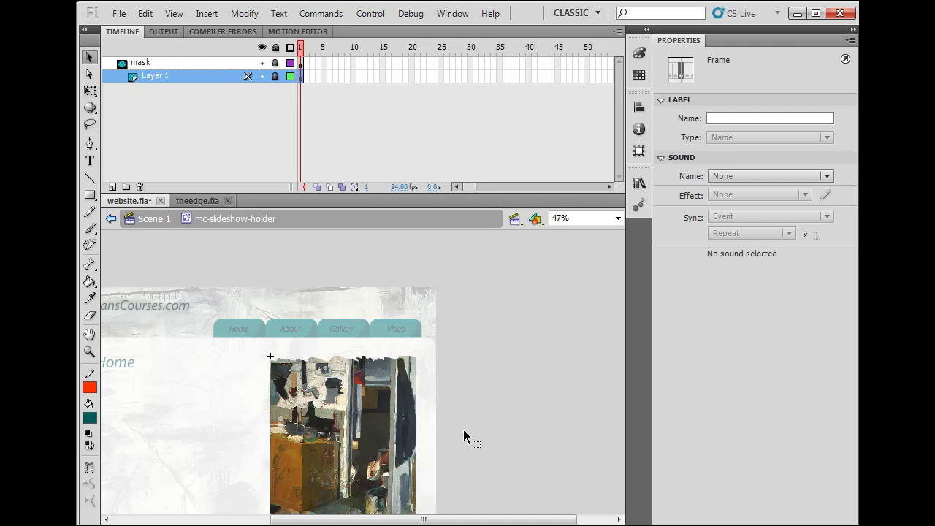
# Toggle locks and visibility on the mask layer and Layer 1 to preview the torn-edge masking
pyautogui.click(493, 416)
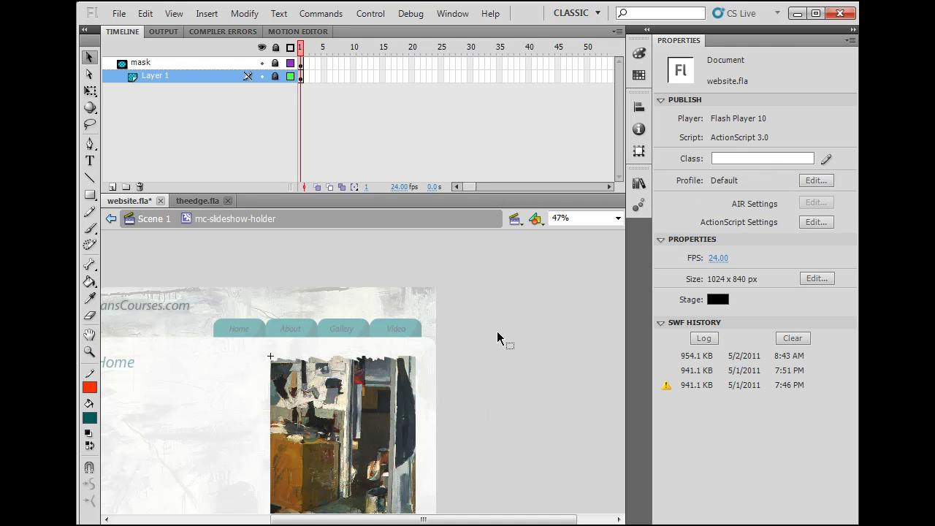
pyautogui.click(275, 63)
pyautogui.click(275, 76)
pyautogui.moveTo(489, 402)
pyautogui.mouseDown()
pyautogui.moveTo(528, 330)
pyautogui.moveTo(570, 328)
pyautogui.moveTo(548, 335)
pyautogui.mouseUp()
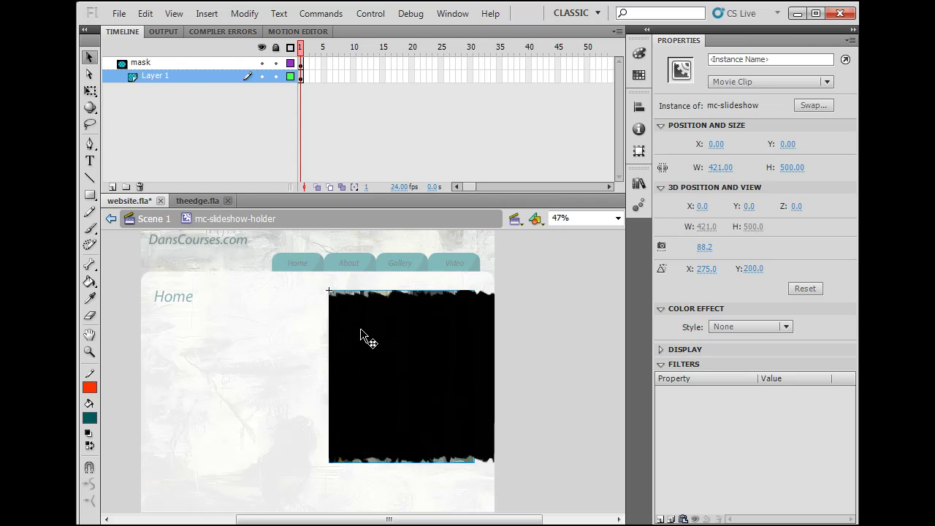
pyautogui.click(276, 65)
pyautogui.click(276, 65)
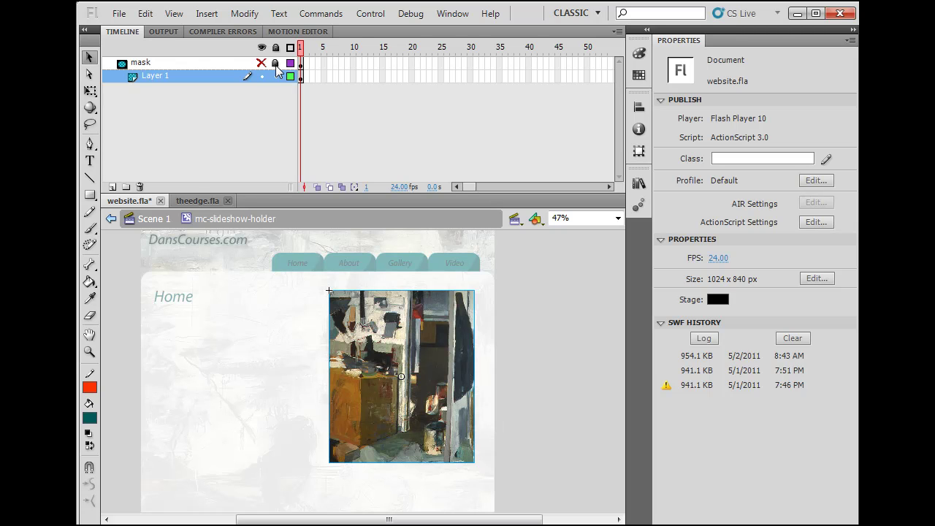
pyautogui.click(277, 76)
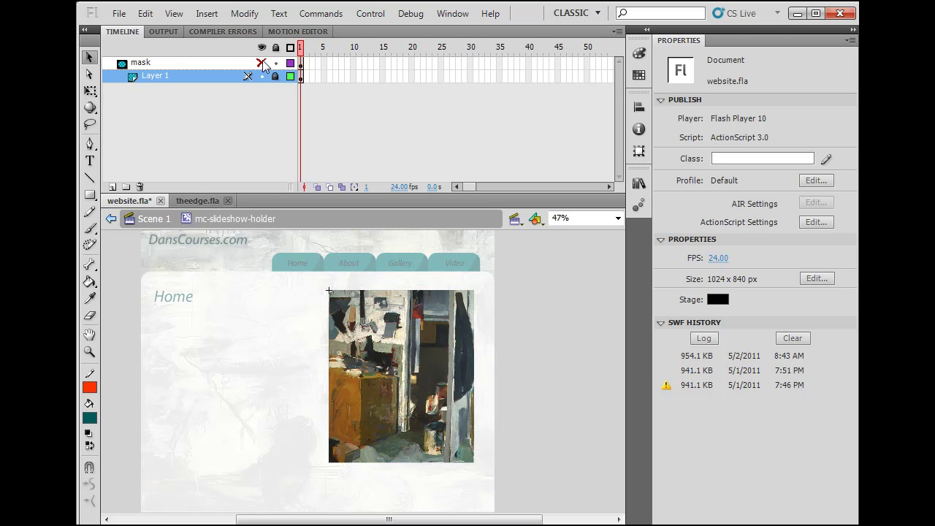
pyautogui.click(262, 62)
pyautogui.click(276, 62)
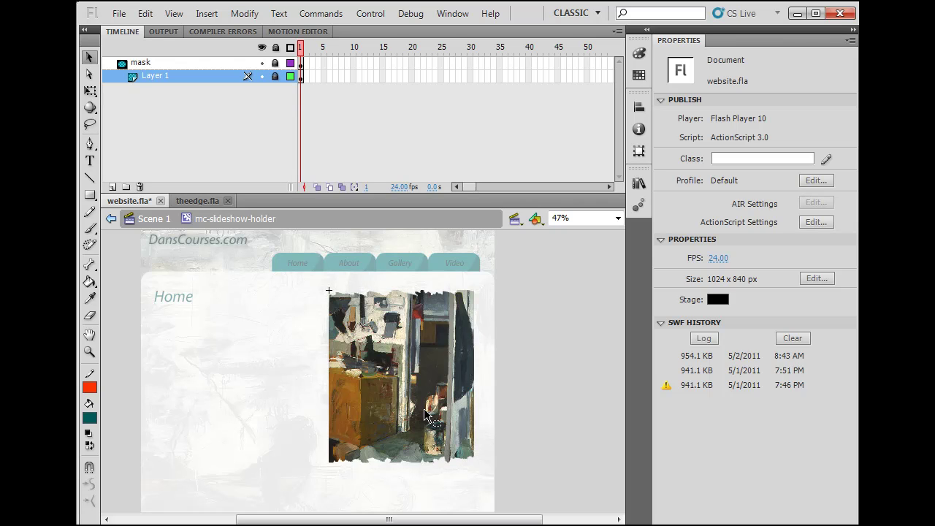
pyautogui.click(276, 63)
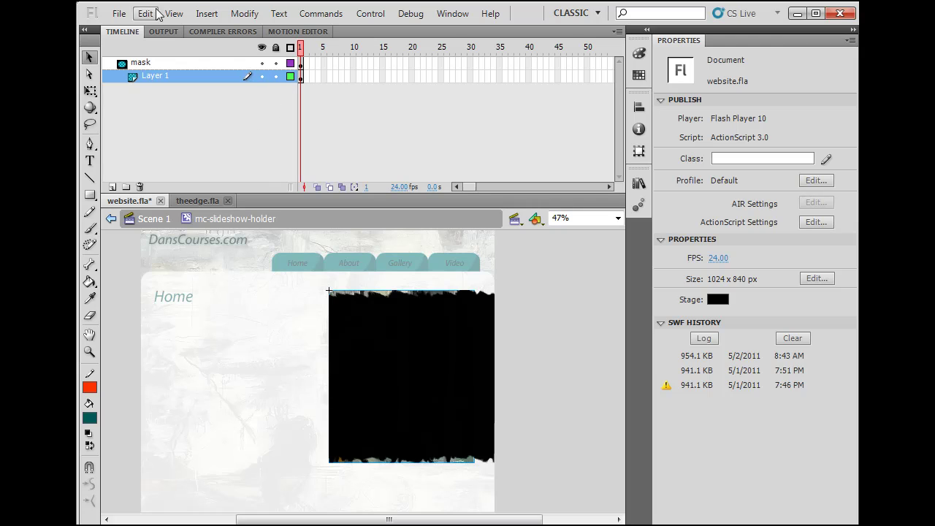
# Hide the mask layer, open mc-slideshow for editing, and scrub through its image1–image4 layers
pyautogui.click(404, 376)
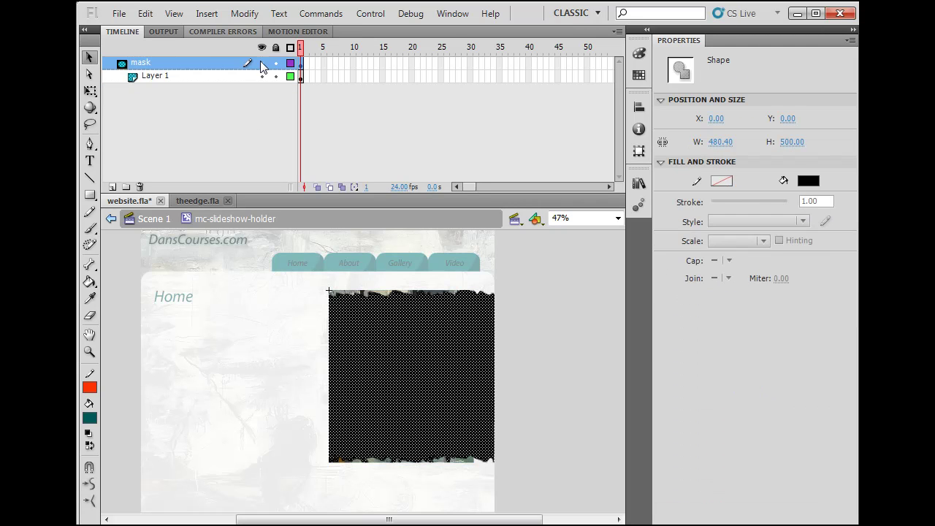
pyautogui.click(262, 63)
pyautogui.click(416, 342)
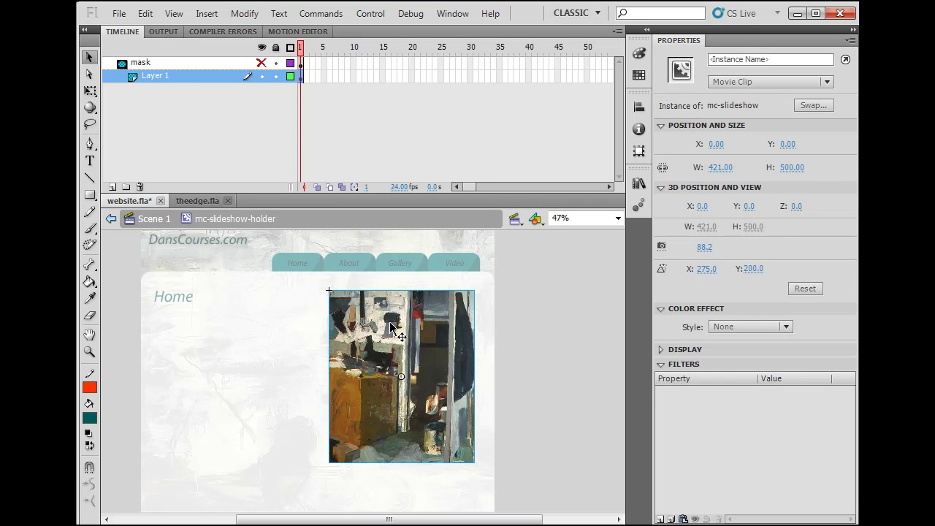
pyautogui.doubleClick(393, 329)
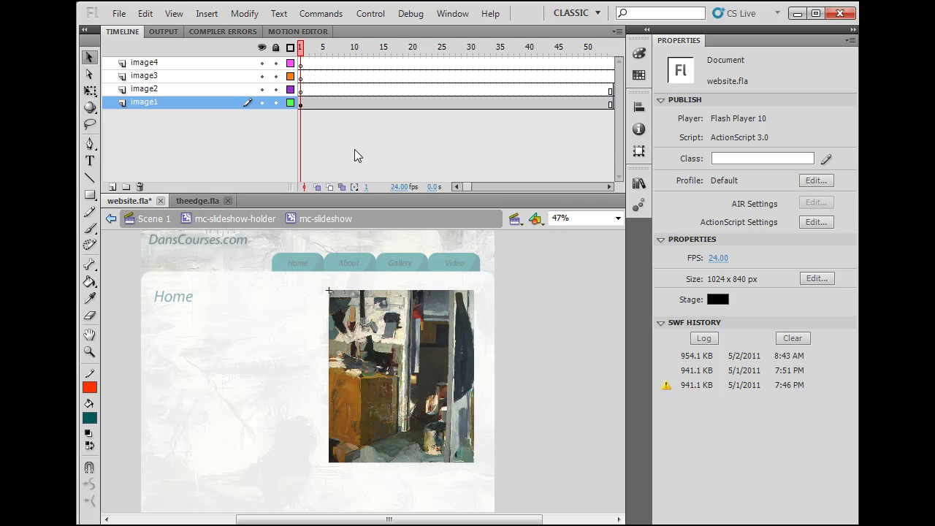
pyautogui.moveTo(301, 47)
pyautogui.mouseDown()
pyautogui.moveTo(714, 51)
pyautogui.moveTo(330, 48)
pyautogui.moveTo(266, 92)
pyautogui.mouseUp()
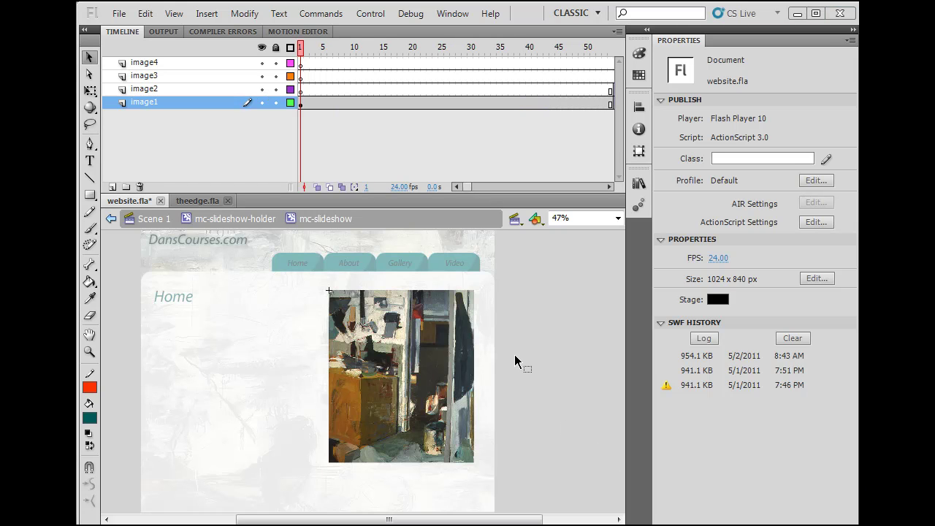
# Return to Scene 1 and select the mc-slideshow-holder instance
pyautogui.click(154, 219)
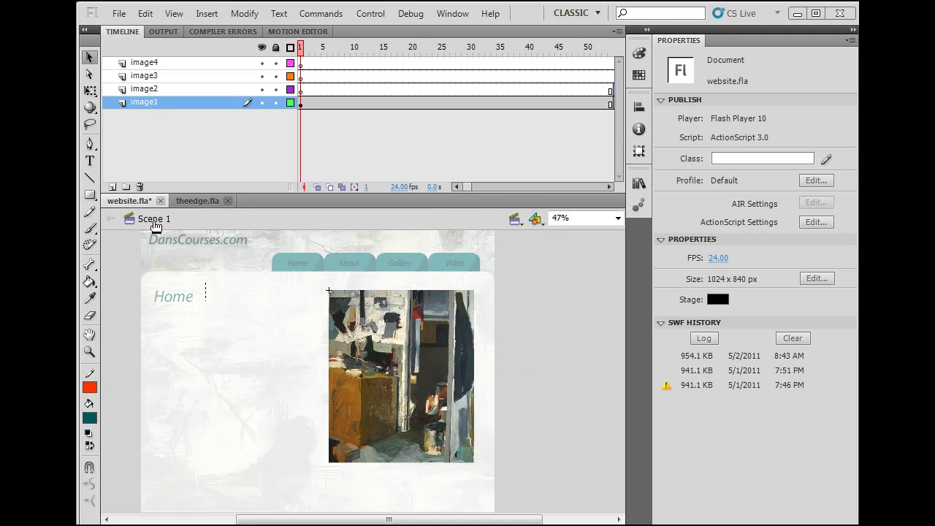
pyautogui.click(598, 397)
pyautogui.click(442, 383)
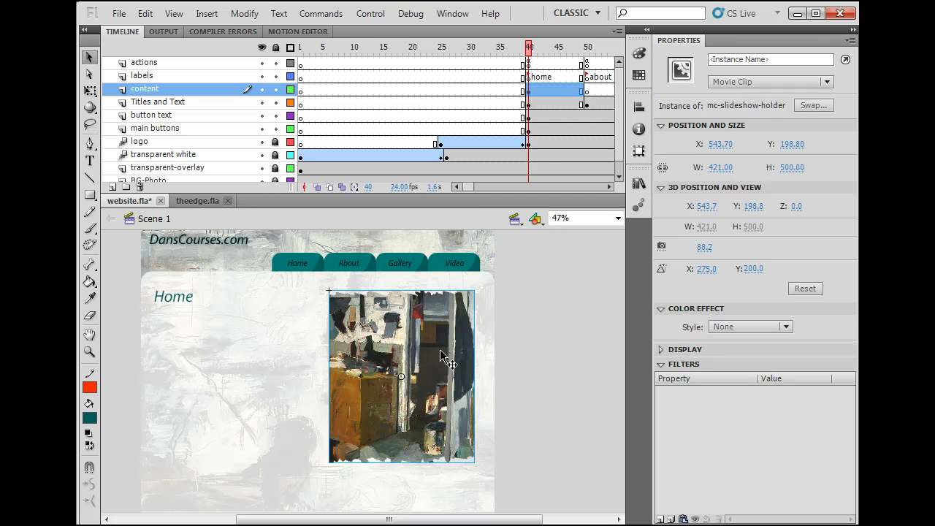
pyautogui.click(568, 384)
pyautogui.click(471, 360)
# Add a Drop Shadow filter to the holder instance with default 5 px blur and 100% strength
pyautogui.click(786, 328)
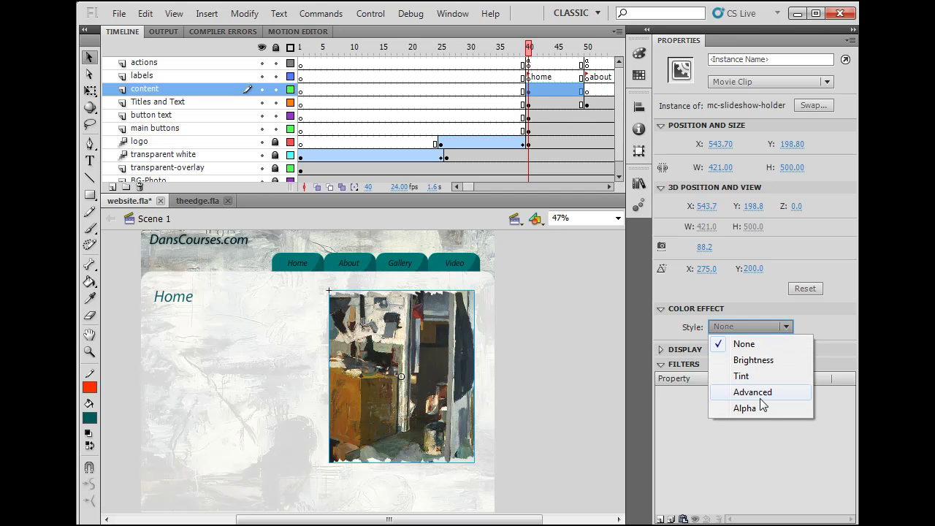
pyautogui.click(702, 423)
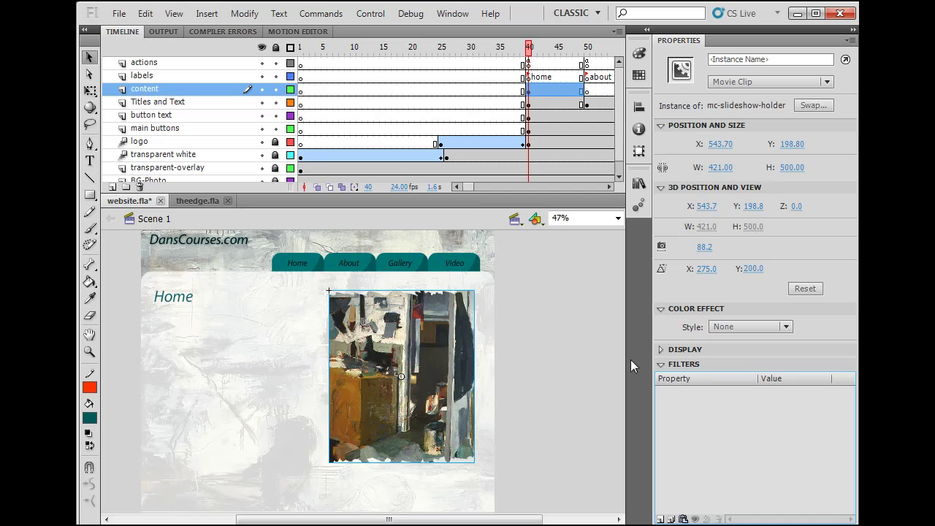
pyautogui.click(660, 367)
pyautogui.click(660, 367)
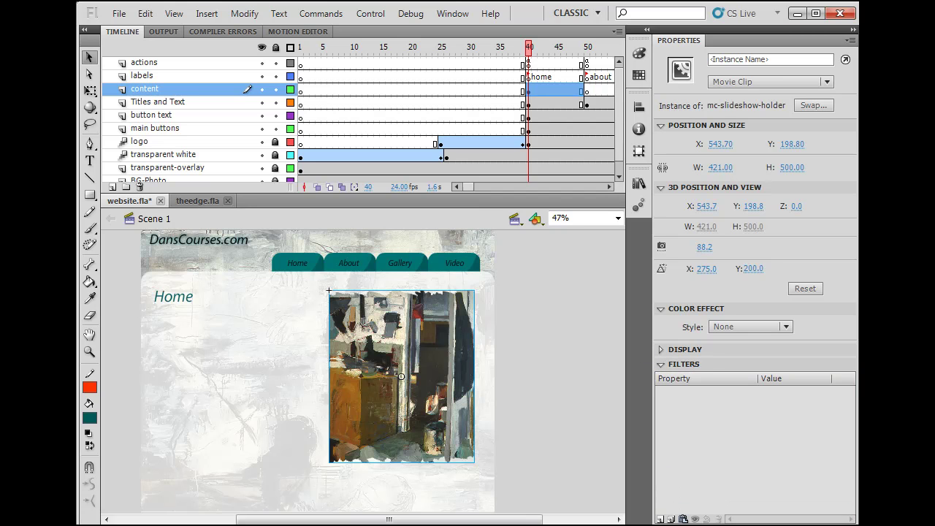
pyautogui.moveTo(643, 523); pyautogui.dragTo(650, 519)
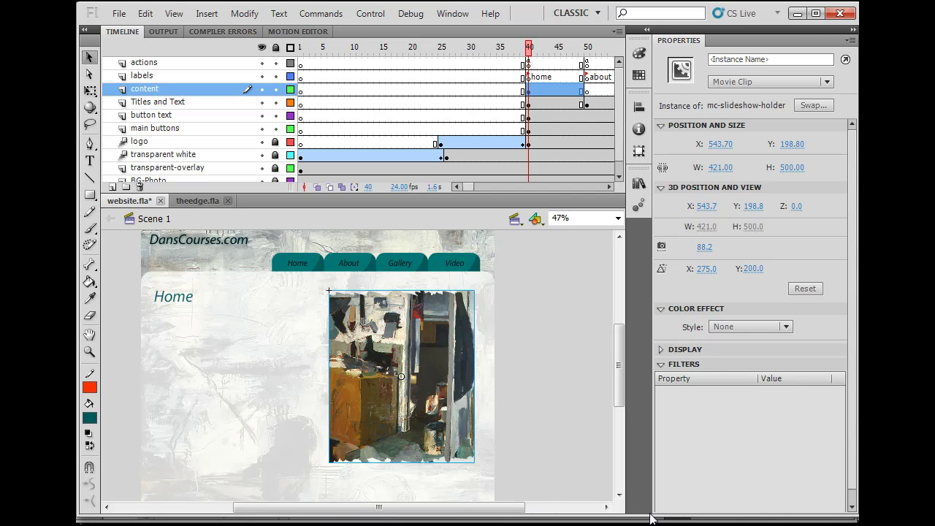
pyautogui.moveTo(855, 383); pyautogui.dragTo(855, 438)
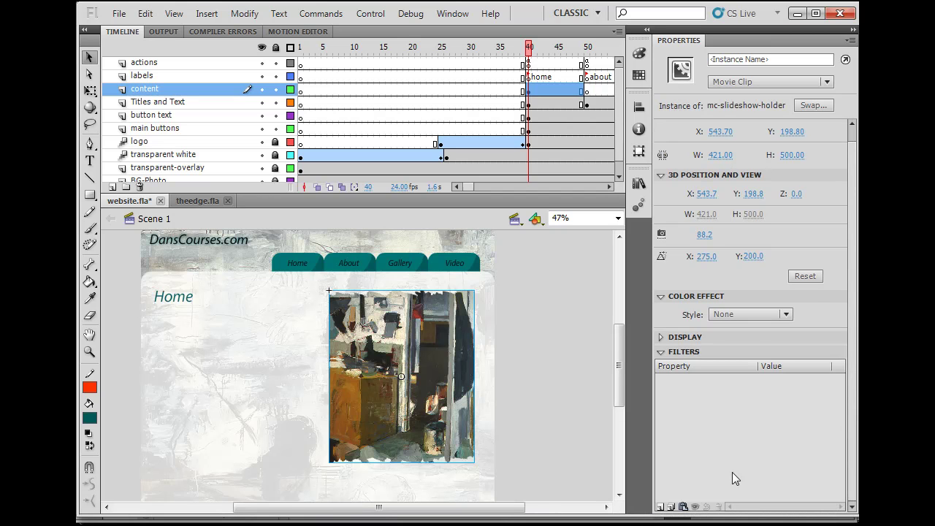
pyautogui.click(661, 507)
pyautogui.click(703, 399)
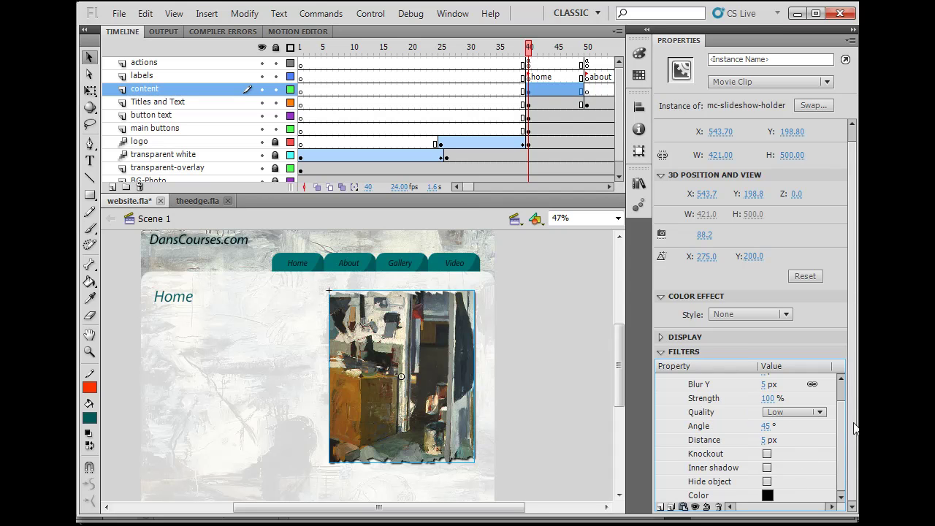
# Give the drop shadow Medium quality, 10 px blur on both axes and about 110% strength
pyautogui.scroll(1, 841, 430)
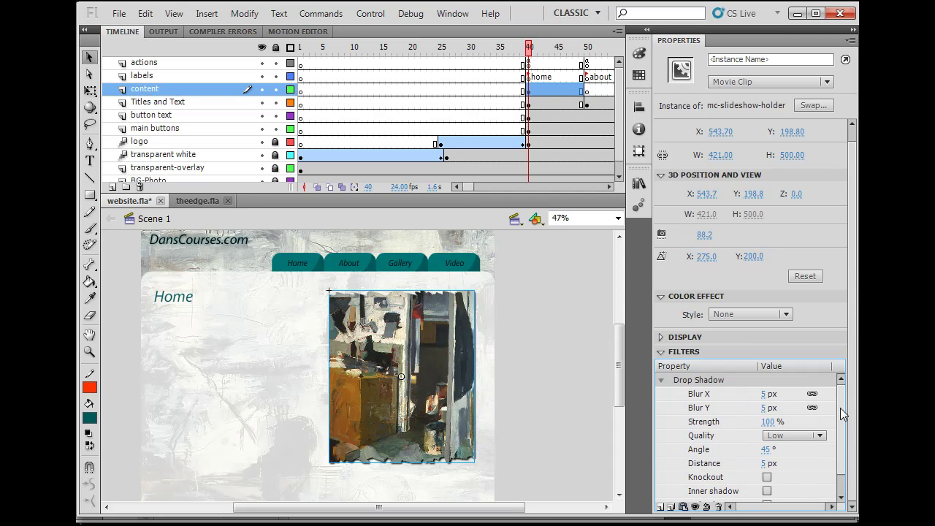
pyautogui.click(815, 435)
pyautogui.click(799, 467)
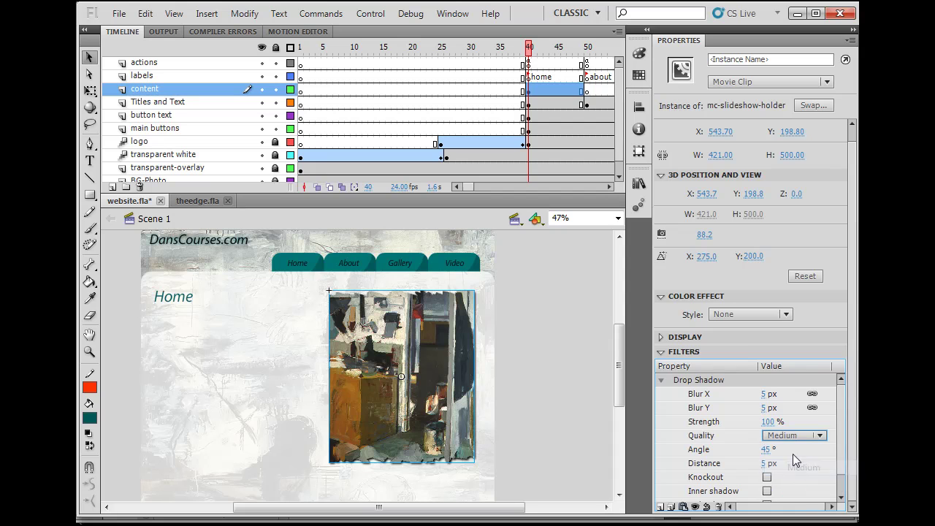
pyautogui.click(771, 421)
pyautogui.moveTo(776, 422); pyautogui.dragTo(782, 423)
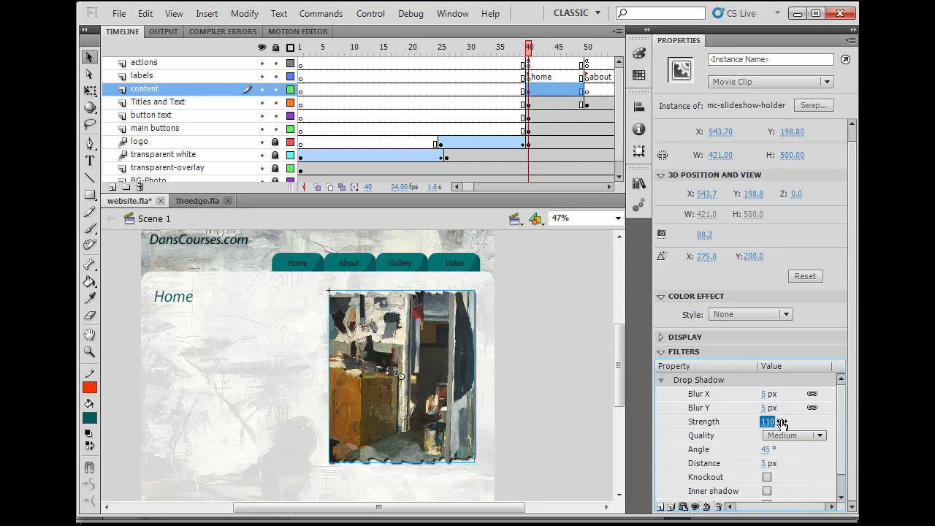
pyautogui.click(763, 408)
pyautogui.moveTo(765, 412); pyautogui.dragTo(770, 414)
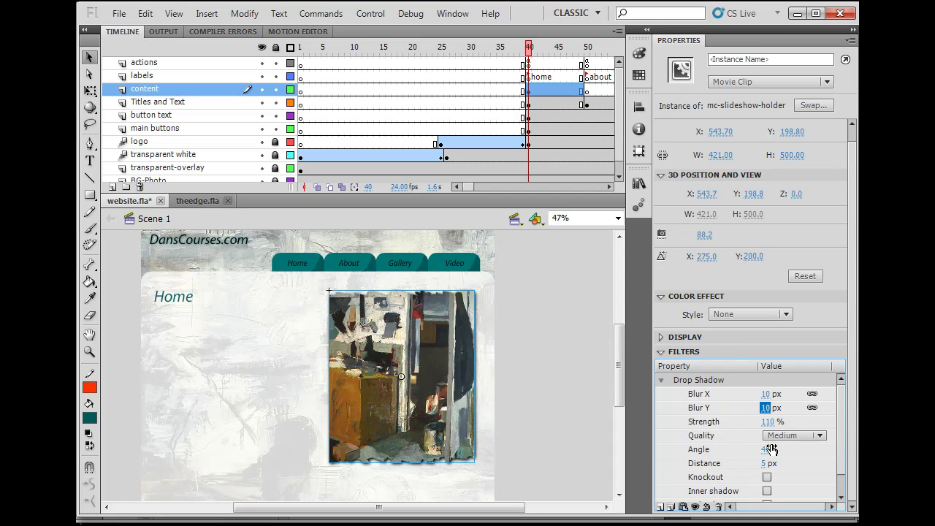
pyautogui.click(769, 422)
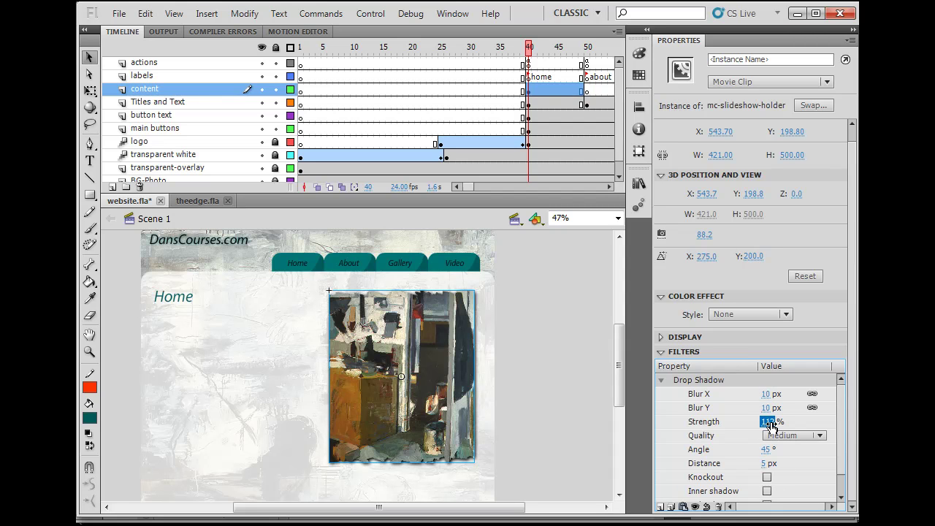